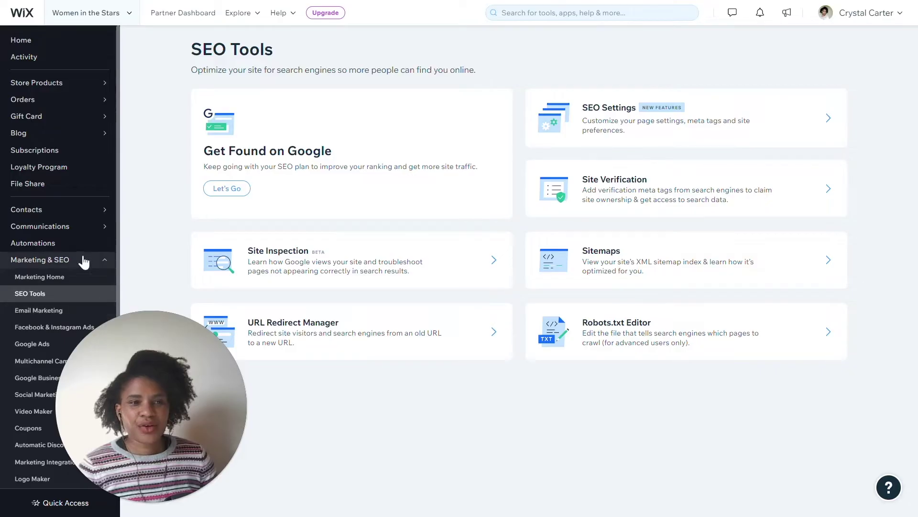
Open SEO Settings and go into the Main Pages page type's default settings
{"action": "mouse_move", "coordinate": [84, 262]}
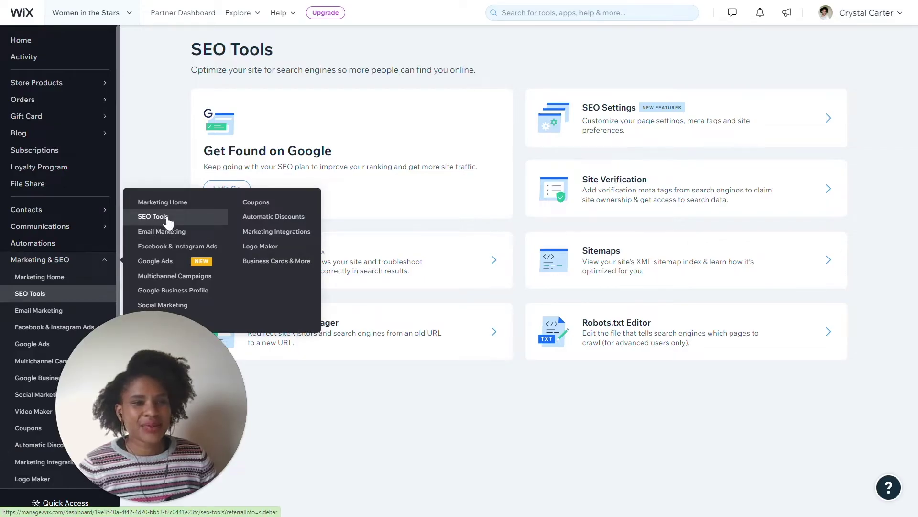
{"action": "left_click", "coordinate": [612, 129]}
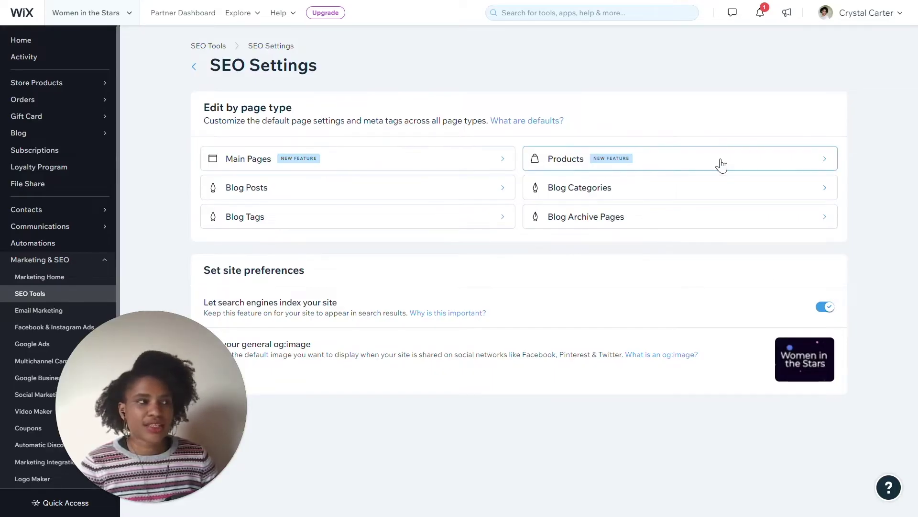
{"action": "left_click", "coordinate": [445, 174]}
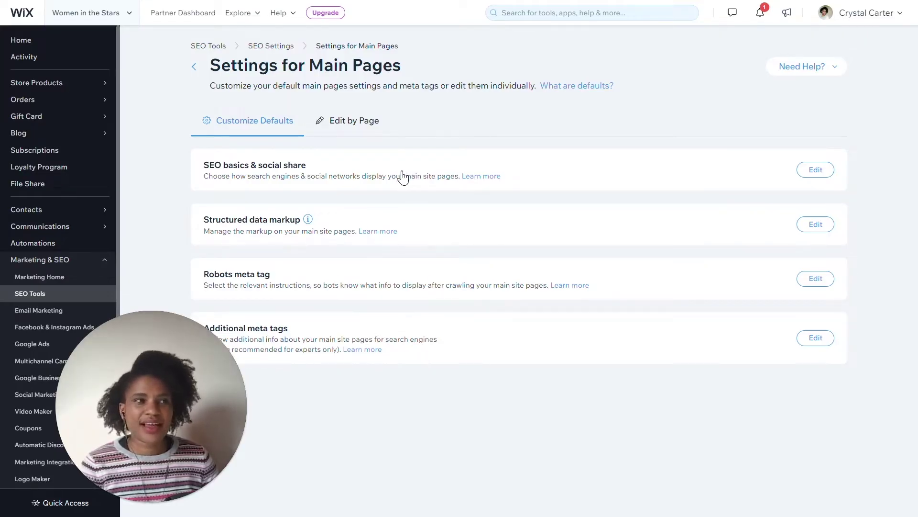
Expand SEO basics & social share and preview the Google results for Home, About and Biographies
{"action": "left_click", "coordinate": [536, 166]}
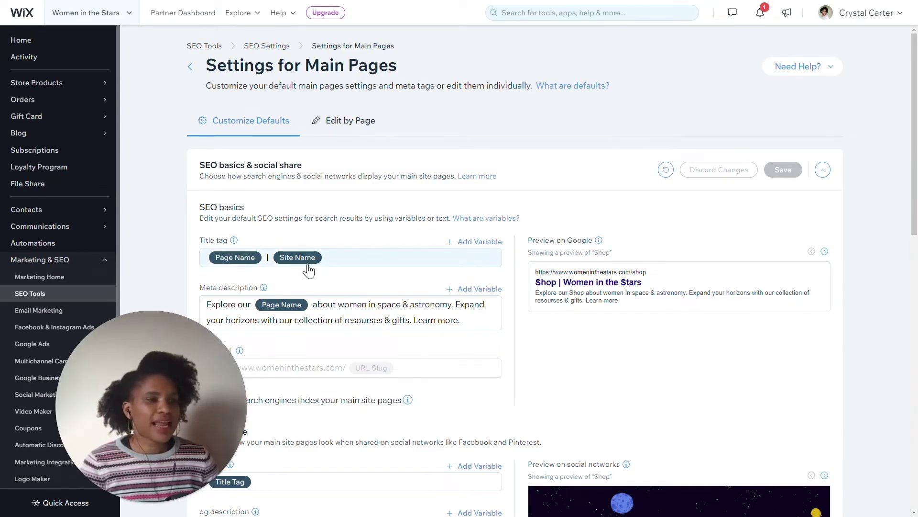
{"action": "scroll", "coordinate": [296, 287], "scroll_direction": "down", "scroll_amount": 2}
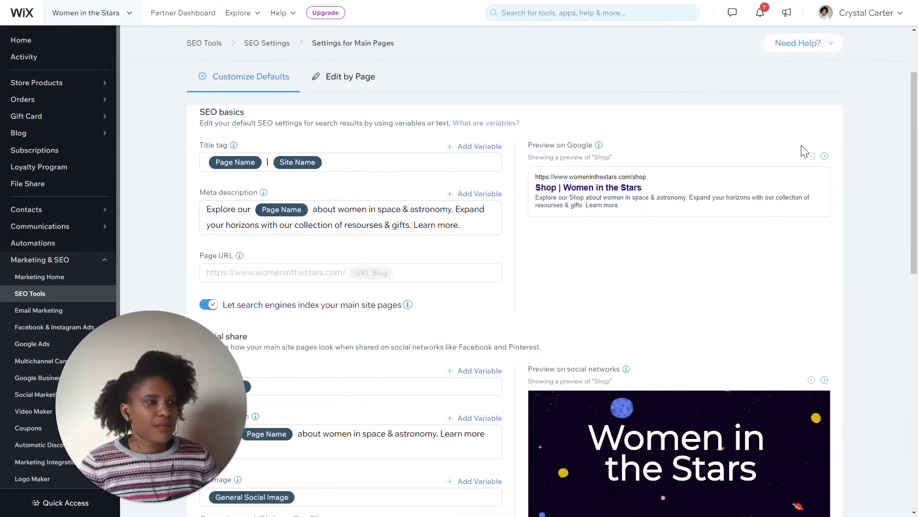
{"action": "left_click", "coordinate": [825, 157]}
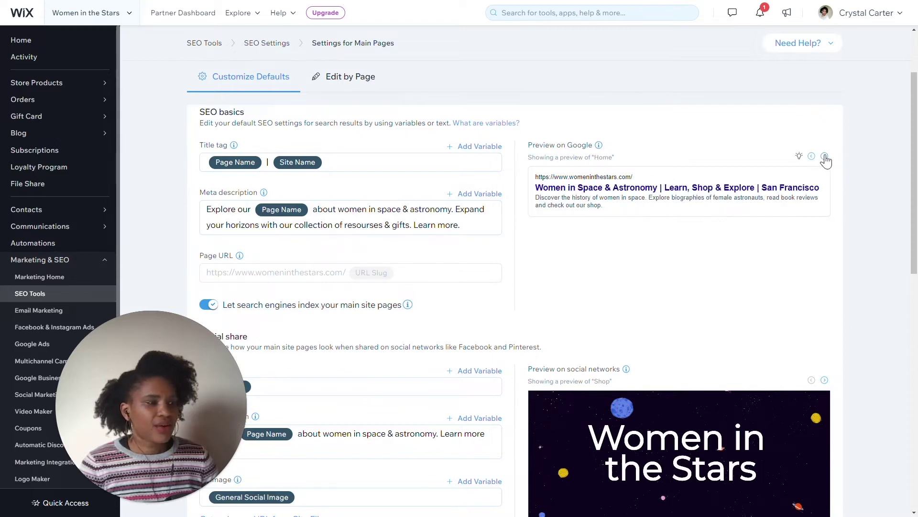
{"action": "left_click", "coordinate": [824, 156]}
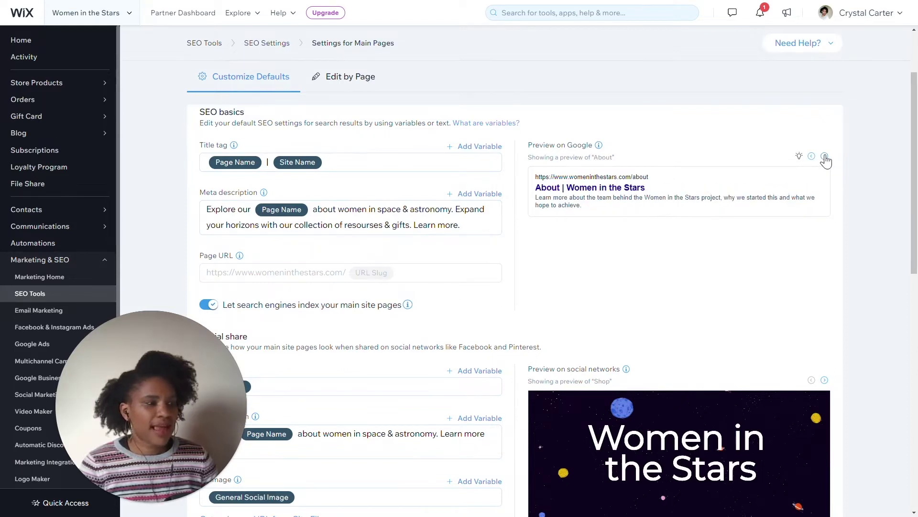
{"action": "left_click", "coordinate": [824, 157]}
Check the default robots meta tag options, then switch to the Edit by Page table
{"action": "scroll", "coordinate": [498, 272], "scroll_direction": "down", "scroll_amount": 3}
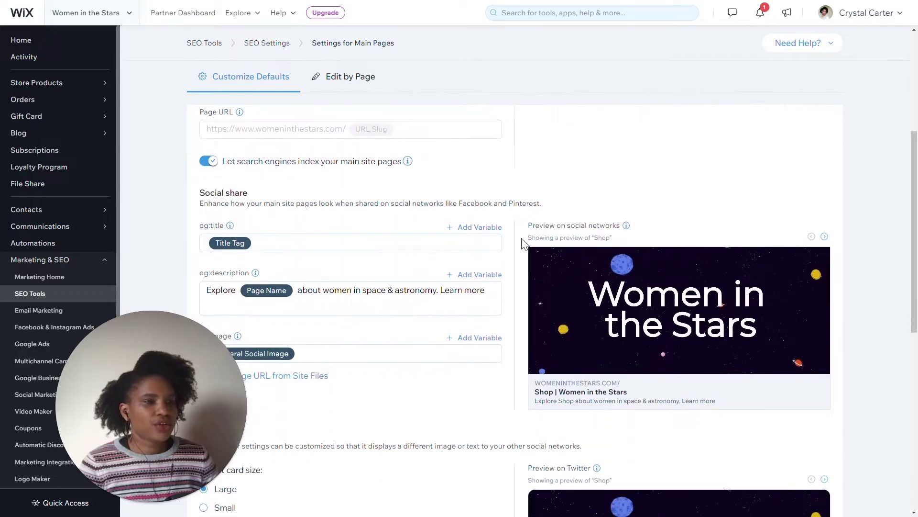
{"action": "scroll", "coordinate": [591, 255], "scroll_direction": "down", "scroll_amount": 8}
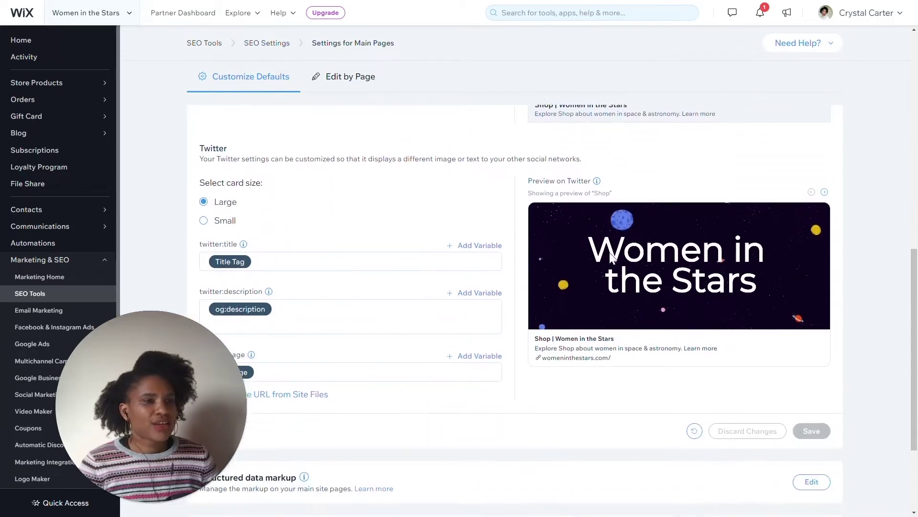
{"action": "scroll", "coordinate": [614, 259], "scroll_direction": "down", "scroll_amount": 2}
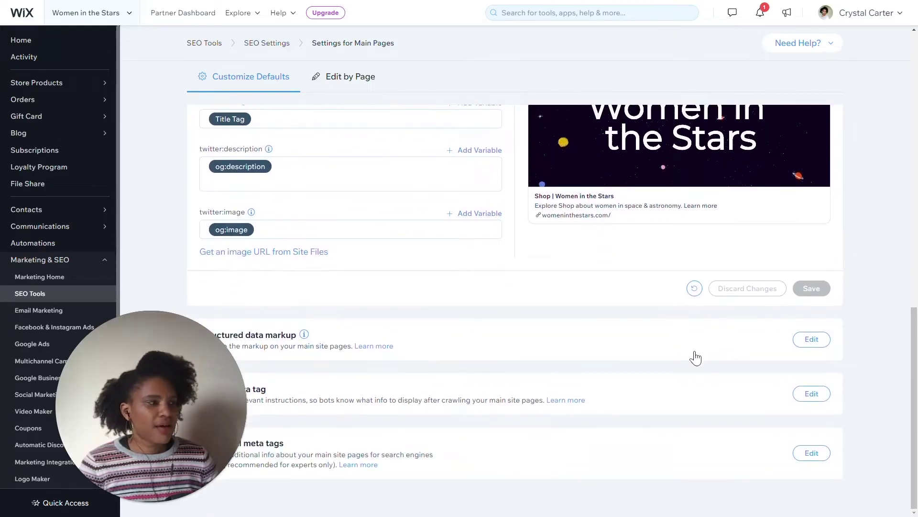
{"action": "left_click", "coordinate": [812, 395]}
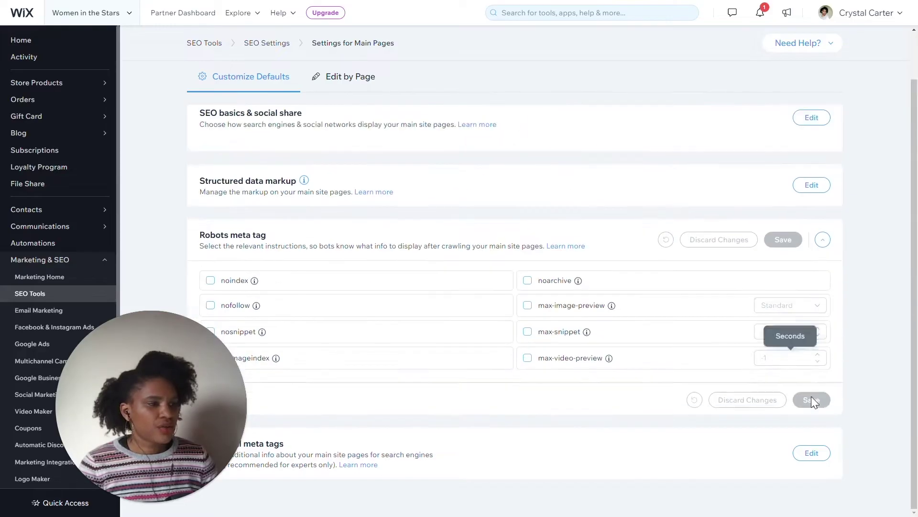
{"action": "left_click", "coordinate": [826, 242]}
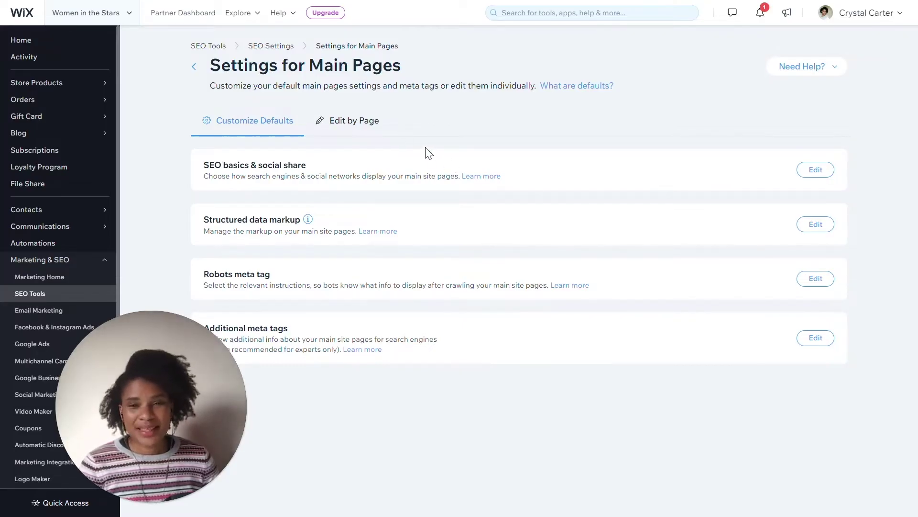
{"action": "left_click", "coordinate": [358, 128]}
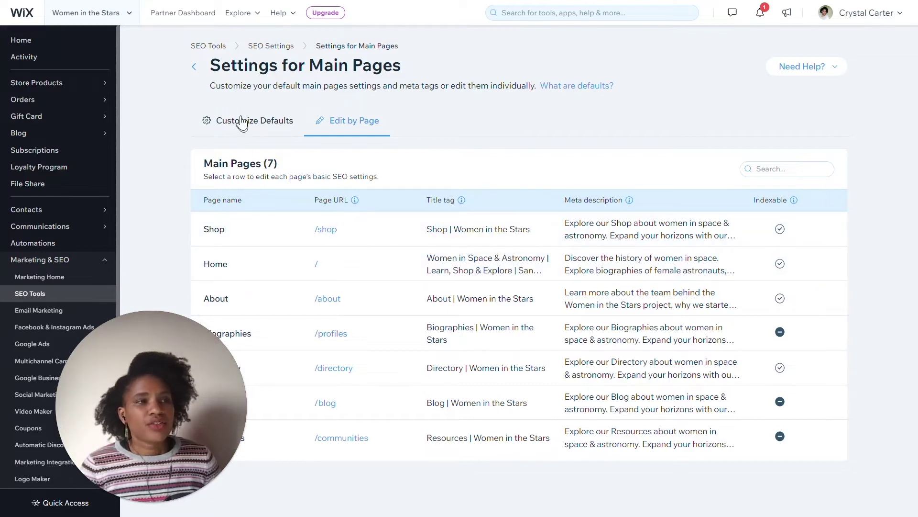
{"action": "mouse_move", "coordinate": [355, 203]}
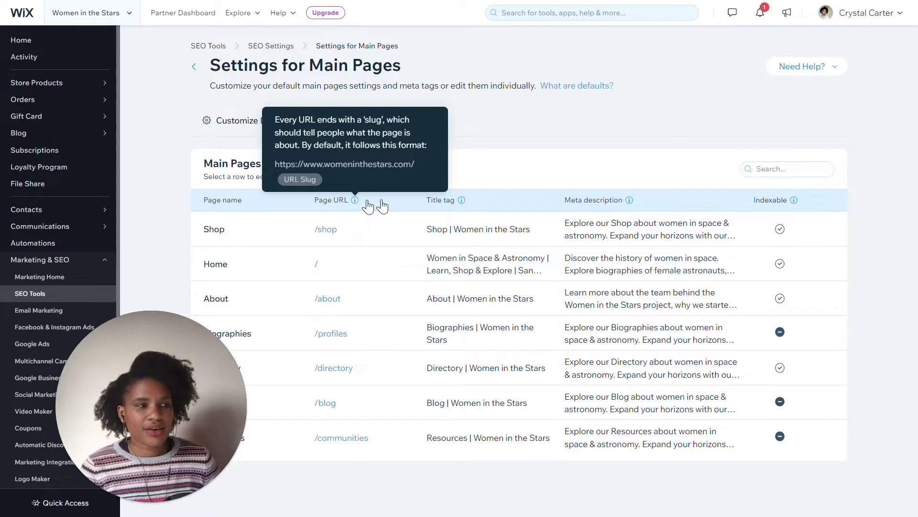
{"action": "mouse_move", "coordinate": [463, 204]}
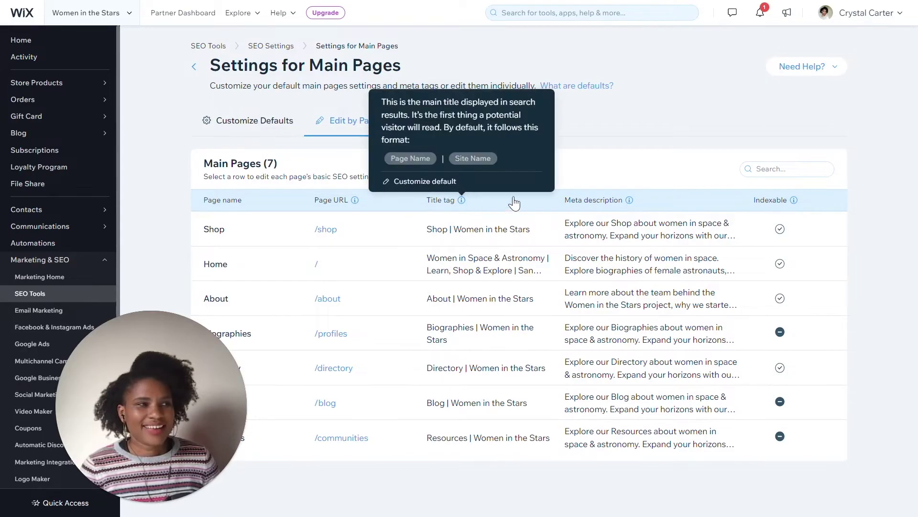
{"action": "mouse_move", "coordinate": [629, 204]}
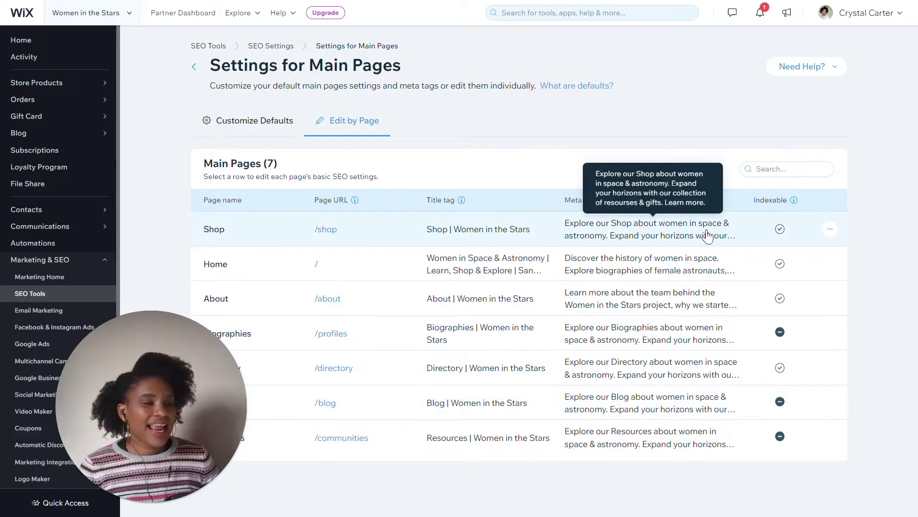
Open the Shop page's SEO settings for editing
{"action": "left_click", "coordinate": [830, 229]}
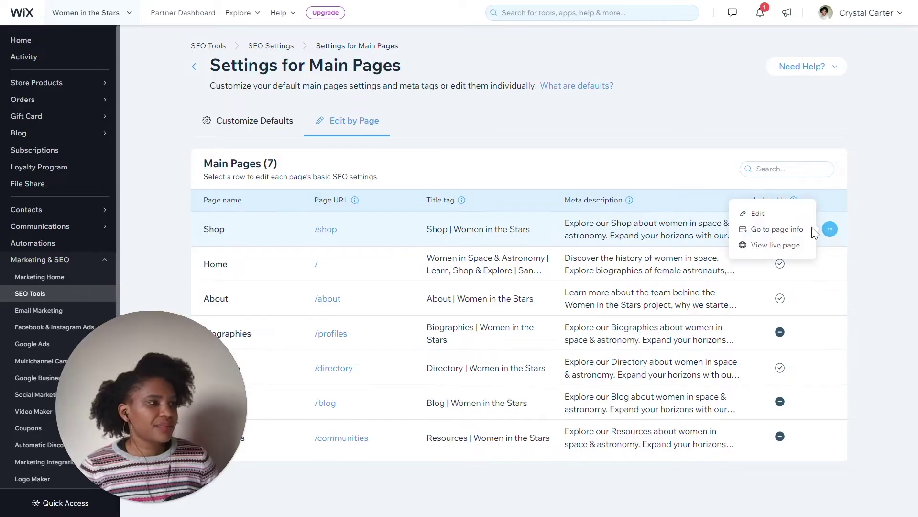
{"action": "left_click", "coordinate": [777, 220]}
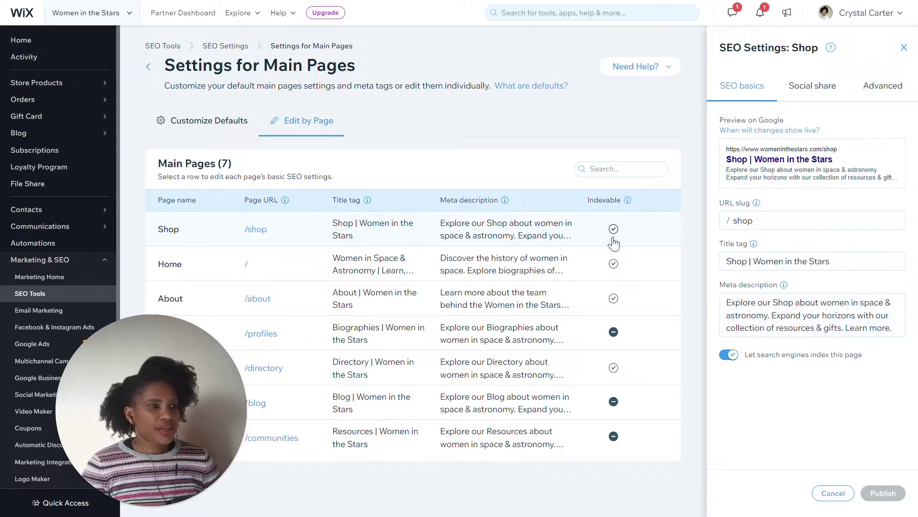
{"action": "mouse_move", "coordinate": [505, 203]}
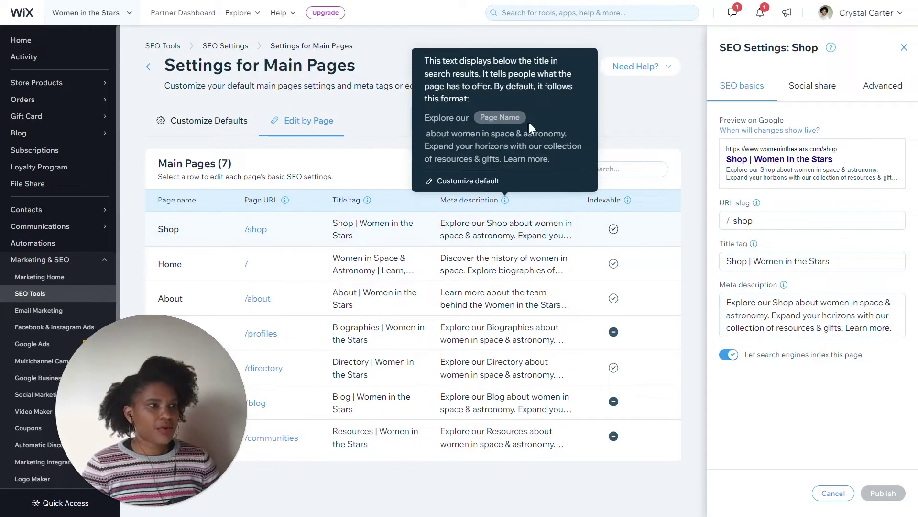
{"action": "mouse_move", "coordinate": [783, 287]}
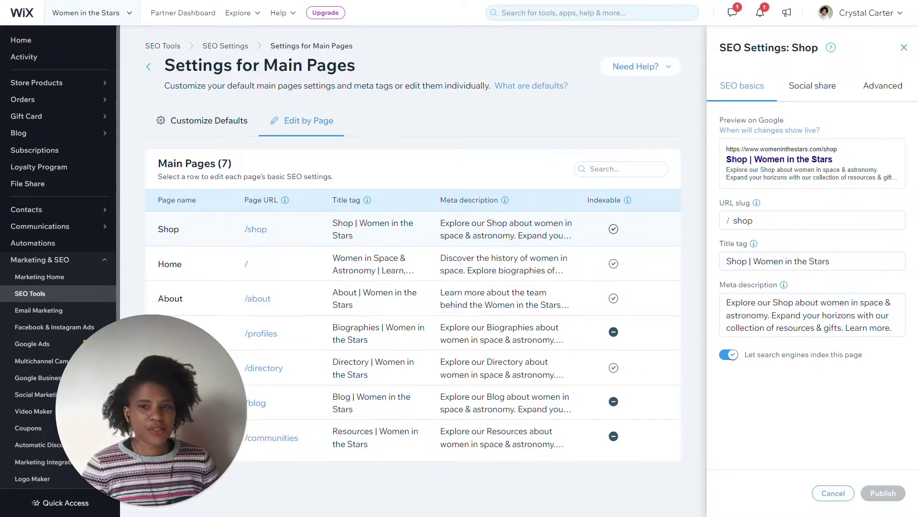
Paste the women-in-space meta description for Shop, publish it, then open Home's SEO settings
{"action": "left_click", "coordinate": [857, 327]}
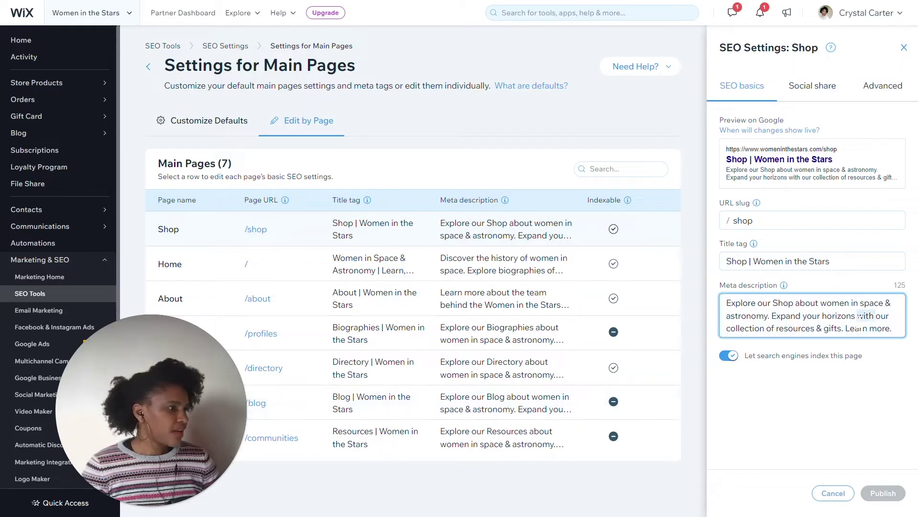
{"action": "key", "text": "ctrl+a"}
{"action": "type", "text": "Visit our shop celebrating women in space & astronomy. Discover space themed books, gifts and more."}
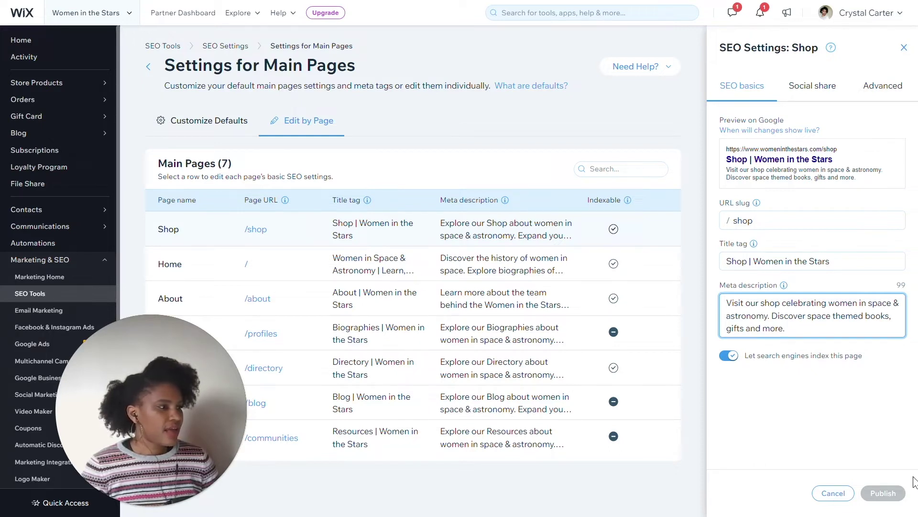
{"action": "left_click", "coordinate": [888, 479]}
{"action": "left_click", "coordinate": [891, 495]}
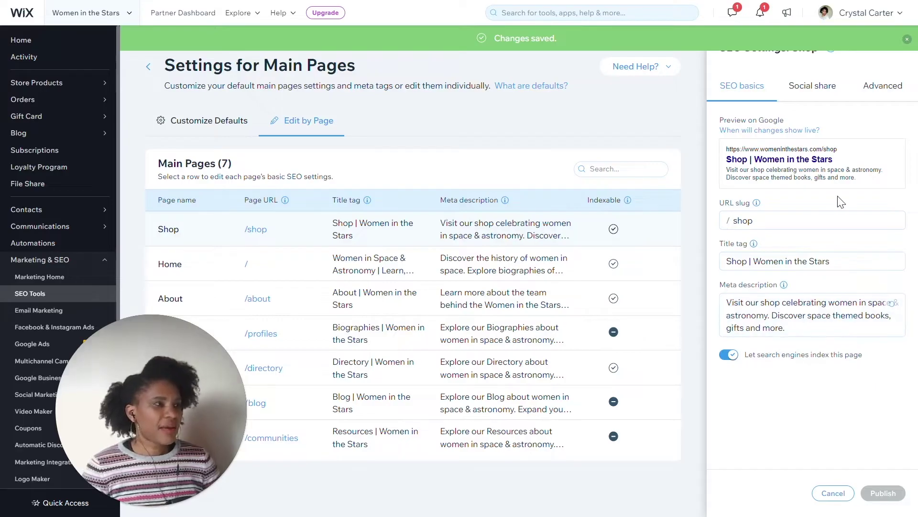
{"action": "left_click", "coordinate": [563, 276]}
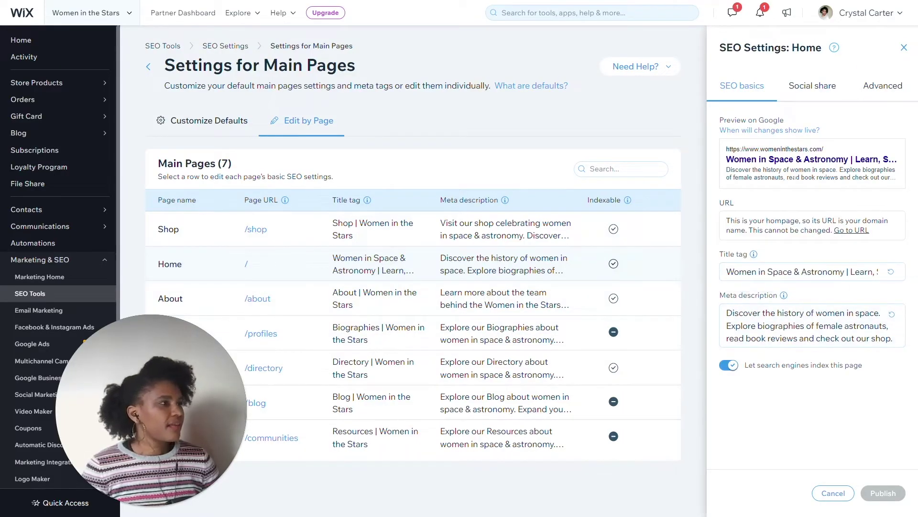
Review the Home page's social share settings and structured data markup without adding any markup
{"action": "left_click", "coordinate": [826, 91]}
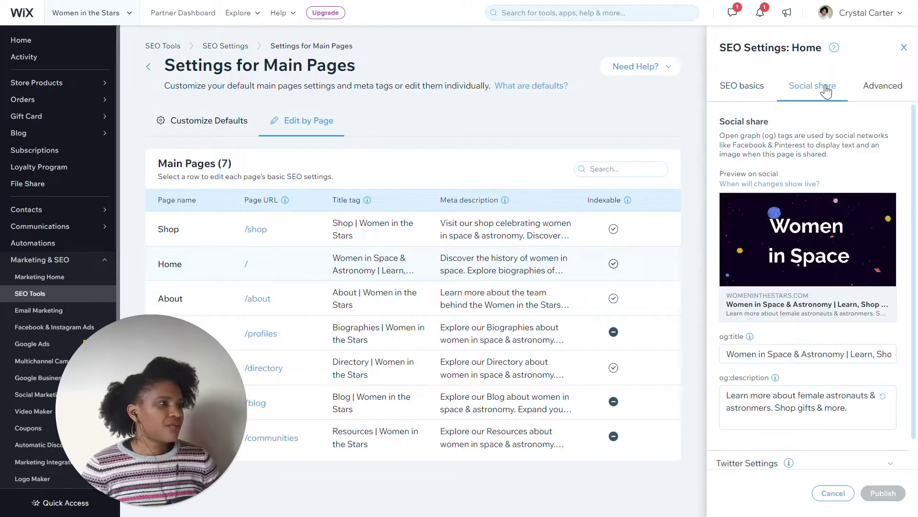
{"action": "mouse_move", "coordinate": [821, 218]}
{"action": "scroll", "coordinate": [821, 219], "scroll_direction": "down", "scroll_amount": 1}
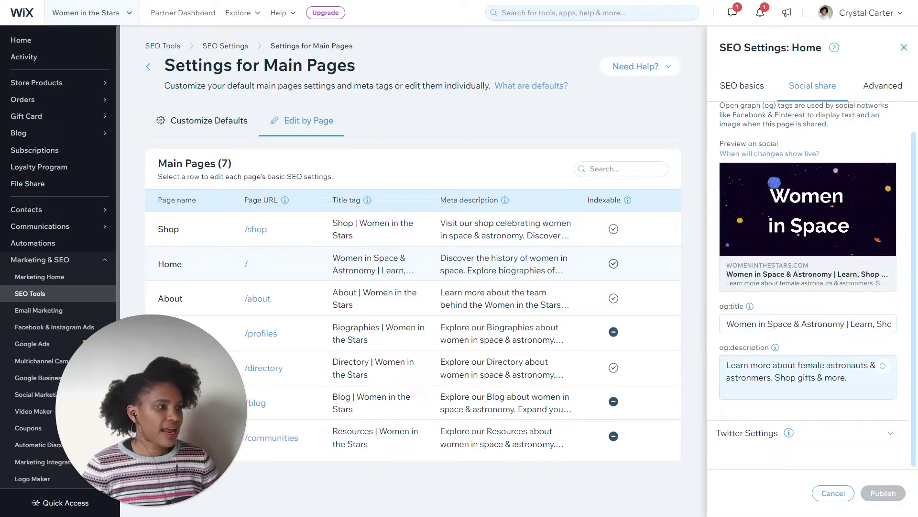
{"action": "left_click", "coordinate": [877, 95]}
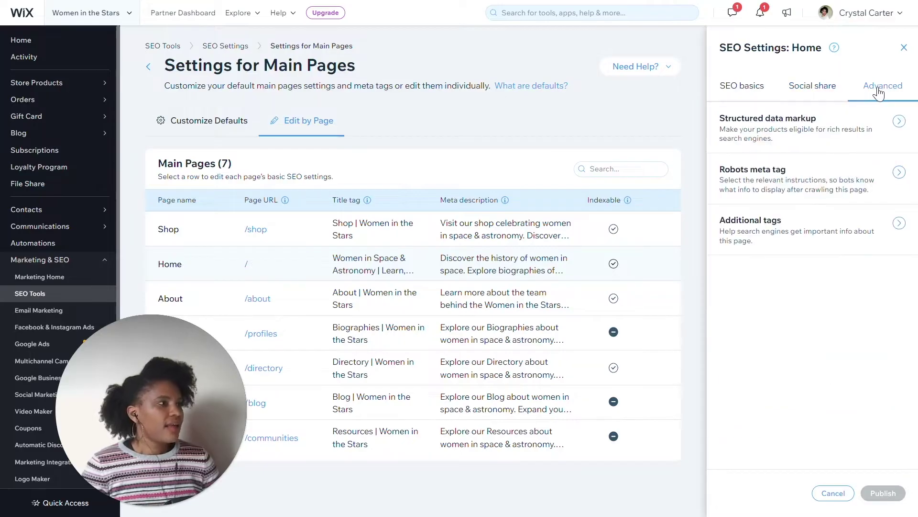
{"action": "left_click", "coordinate": [898, 122]}
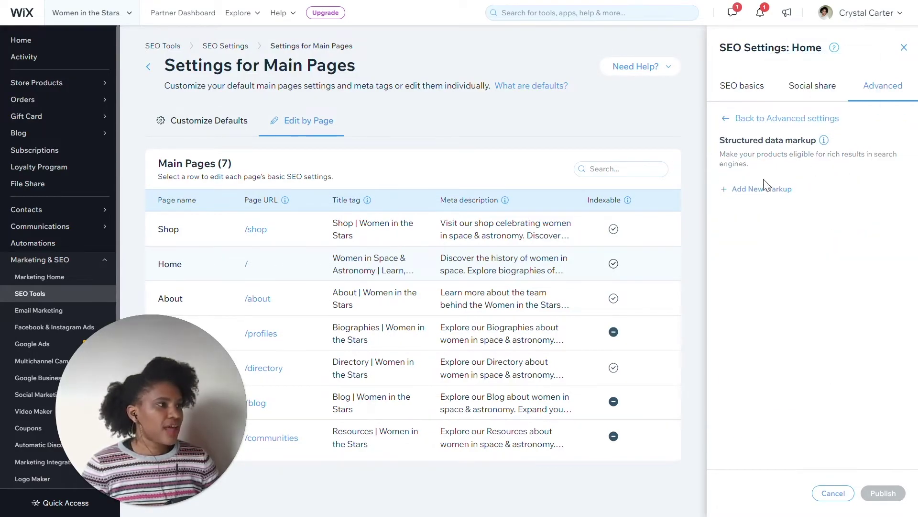
{"action": "left_click", "coordinate": [765, 191]}
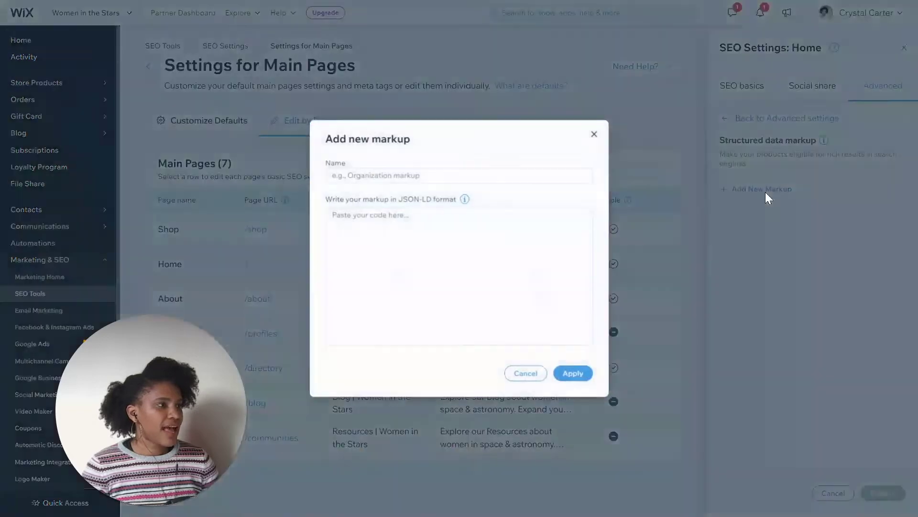
{"action": "left_click", "coordinate": [595, 134]}
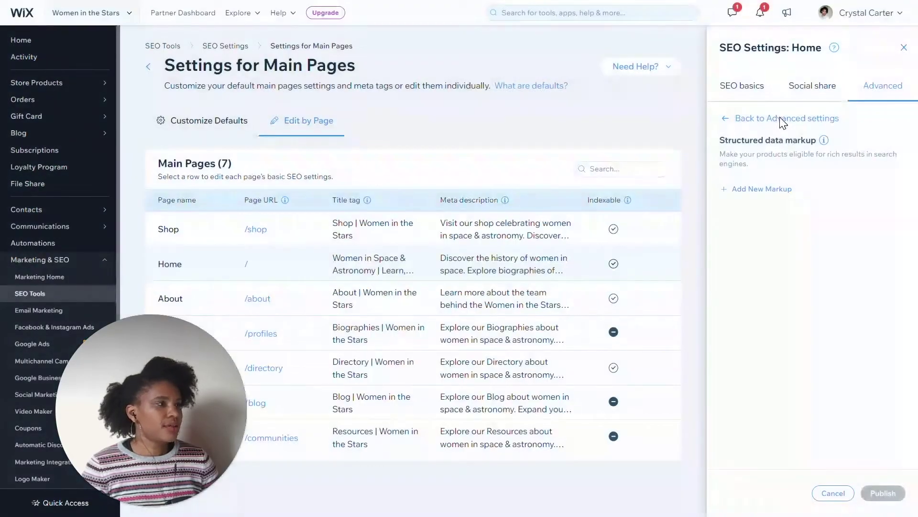
{"action": "left_click", "coordinate": [735, 118]}
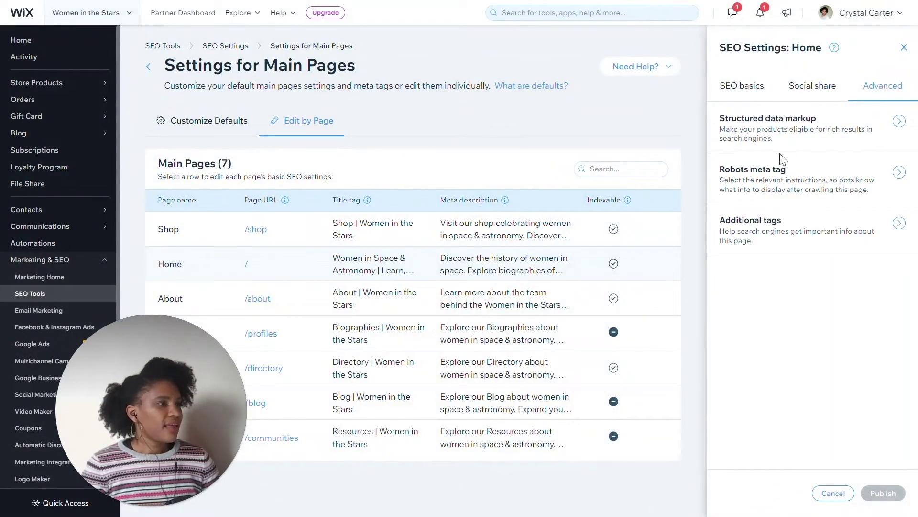
Check Home's robots meta tag and additional meta tags, then close its SEO panel
{"action": "left_click", "coordinate": [899, 172]}
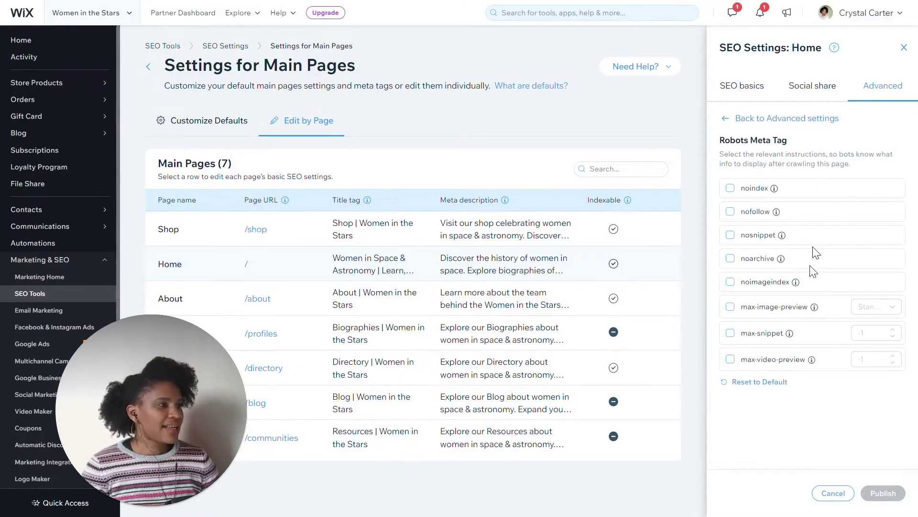
{"action": "left_click", "coordinate": [733, 119]}
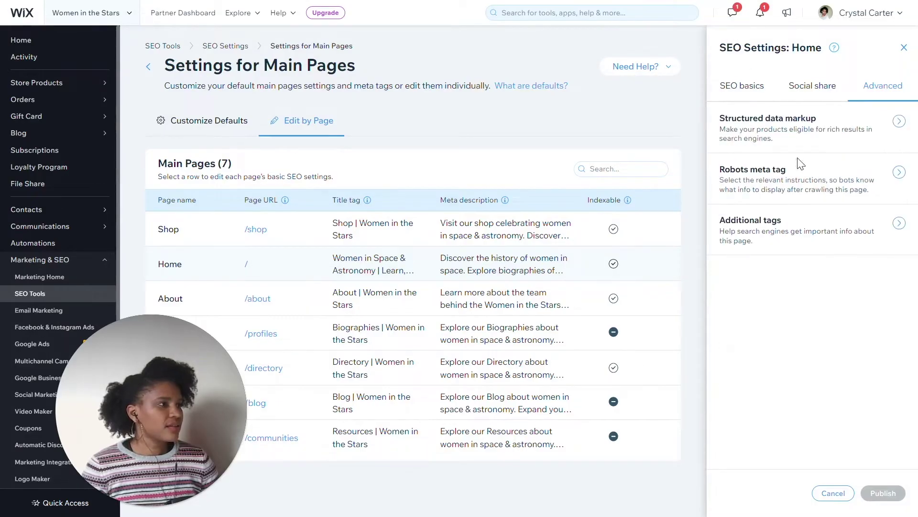
{"action": "left_click", "coordinate": [899, 223]}
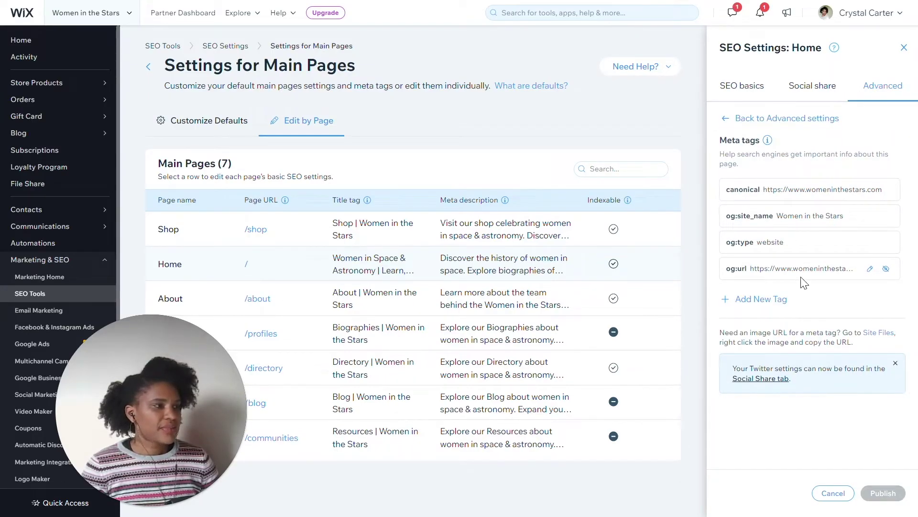
{"action": "left_click", "coordinate": [739, 94]}
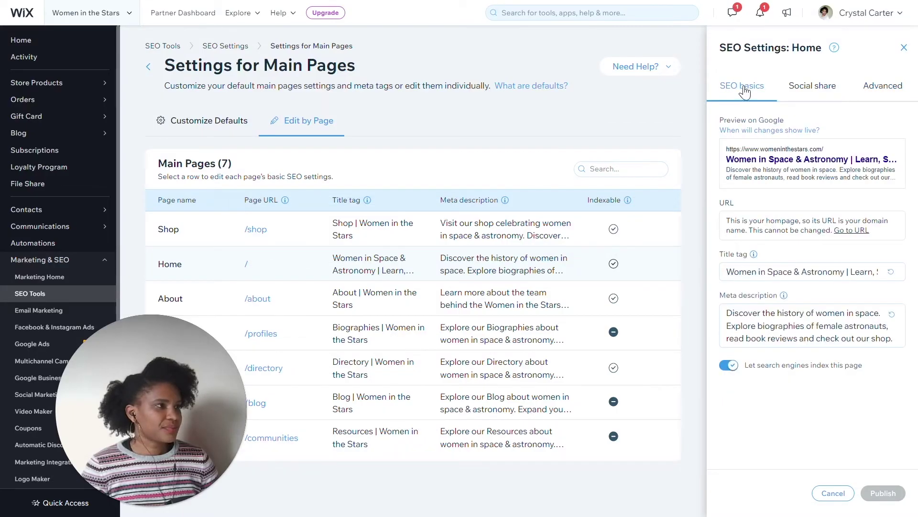
{"action": "left_click", "coordinate": [904, 49]}
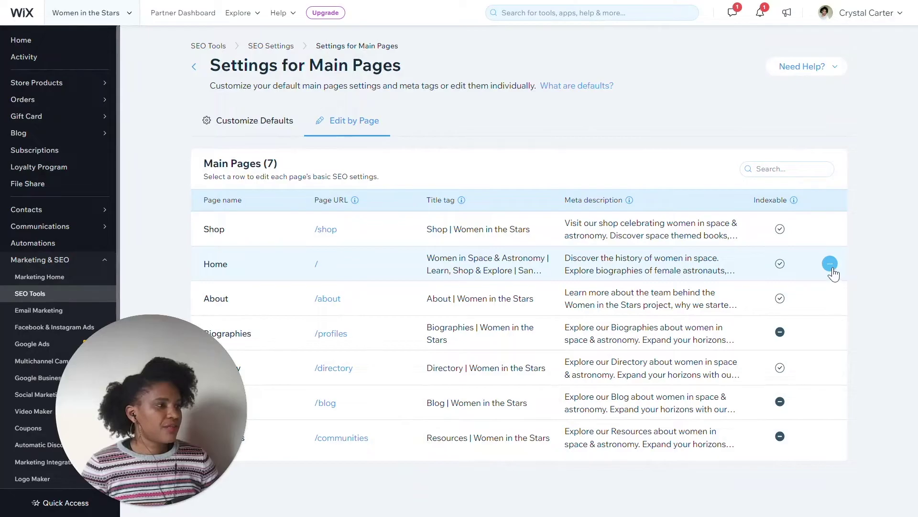
Switch to the Products SEO settings and show the Edit by Product table
{"action": "left_click", "coordinate": [832, 270]}
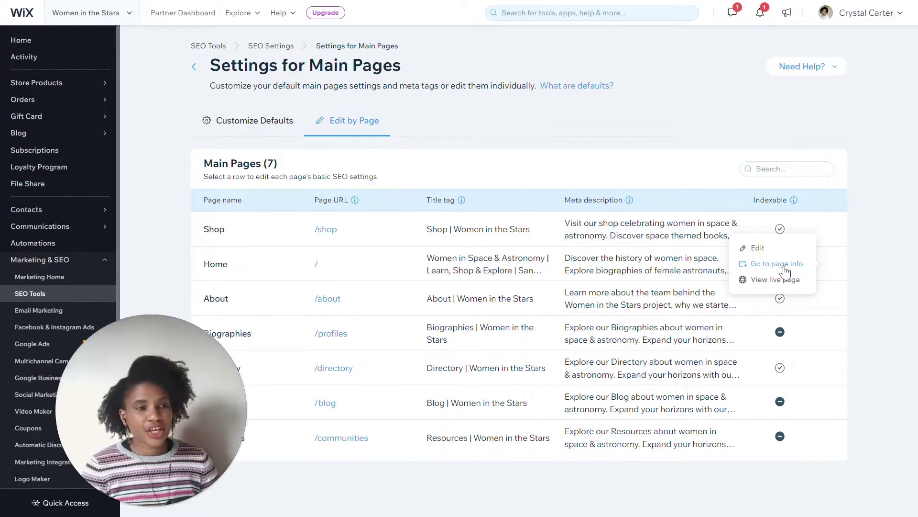
{"action": "left_click", "coordinate": [790, 284]}
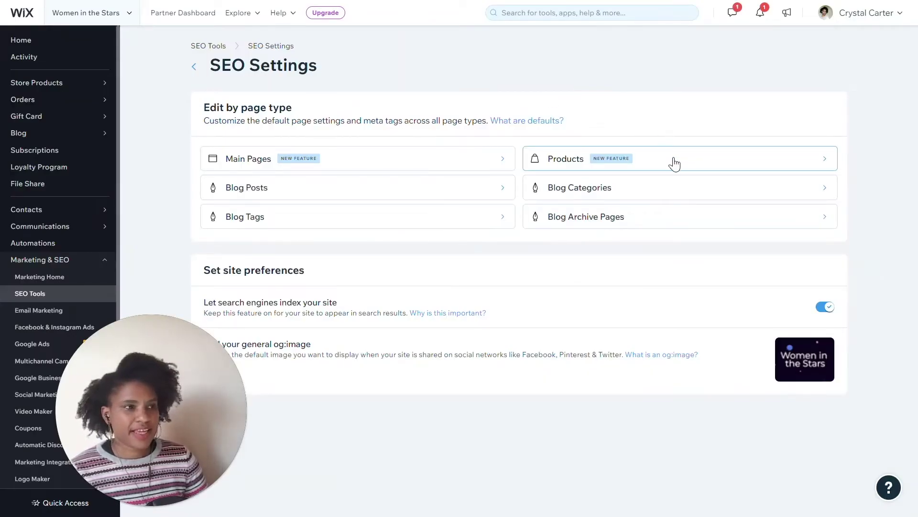
{"action": "left_click", "coordinate": [639, 167]}
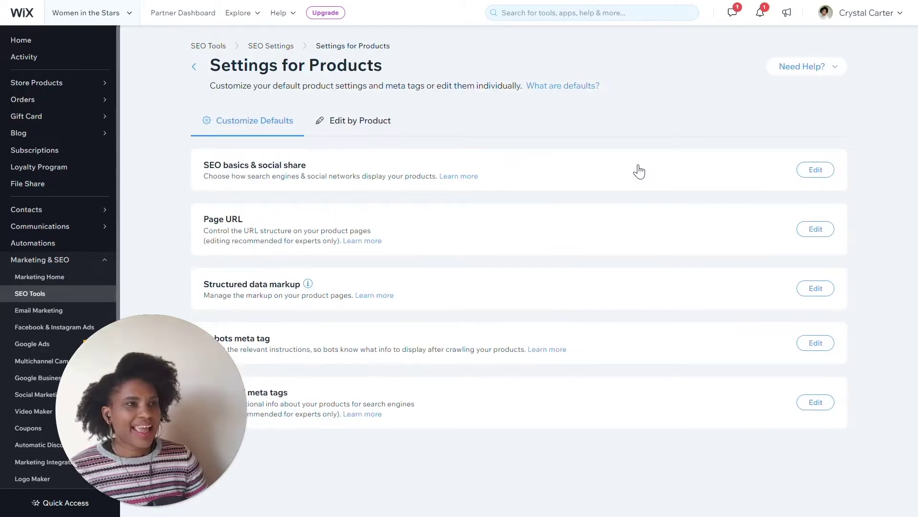
{"action": "left_click", "coordinate": [380, 132]}
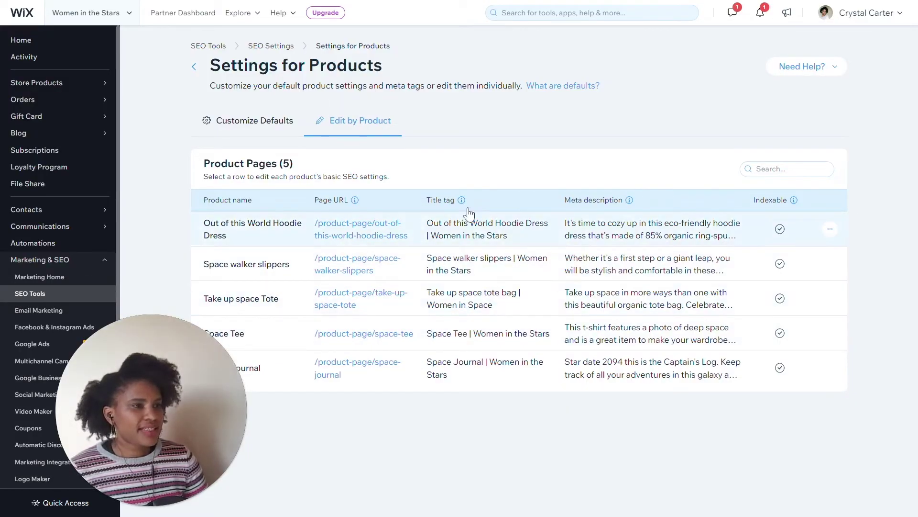
Open the Out of this World Hoodie Dress row's SEO settings for editing
{"action": "mouse_move", "coordinate": [355, 204]}
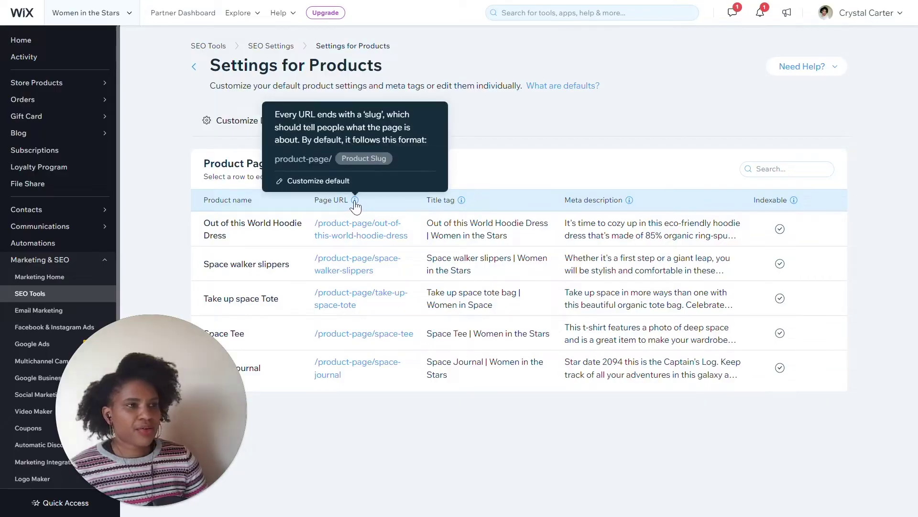
{"action": "mouse_move", "coordinate": [462, 204]}
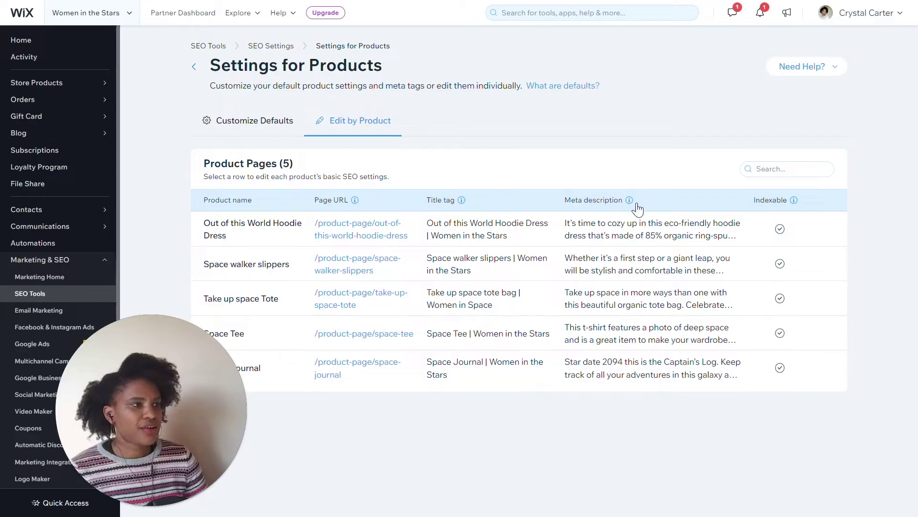
{"action": "mouse_move", "coordinate": [629, 201]}
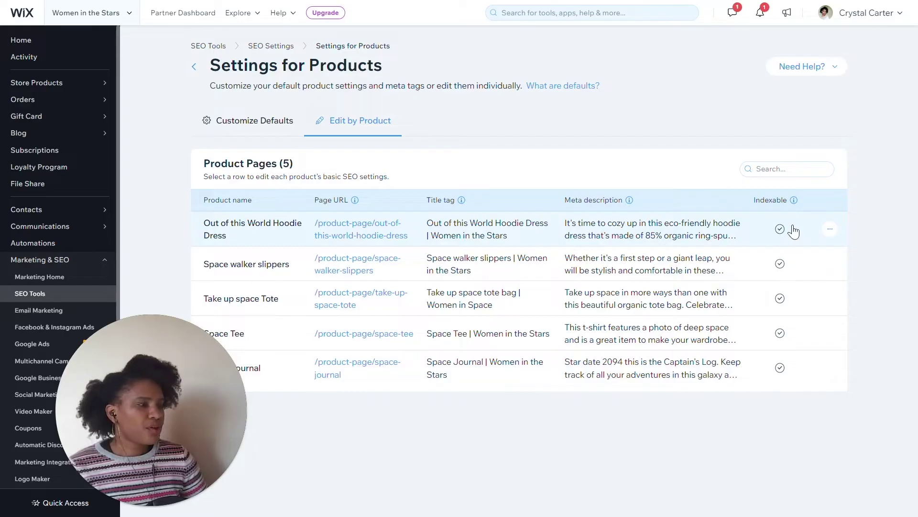
{"action": "left_click", "coordinate": [830, 230]}
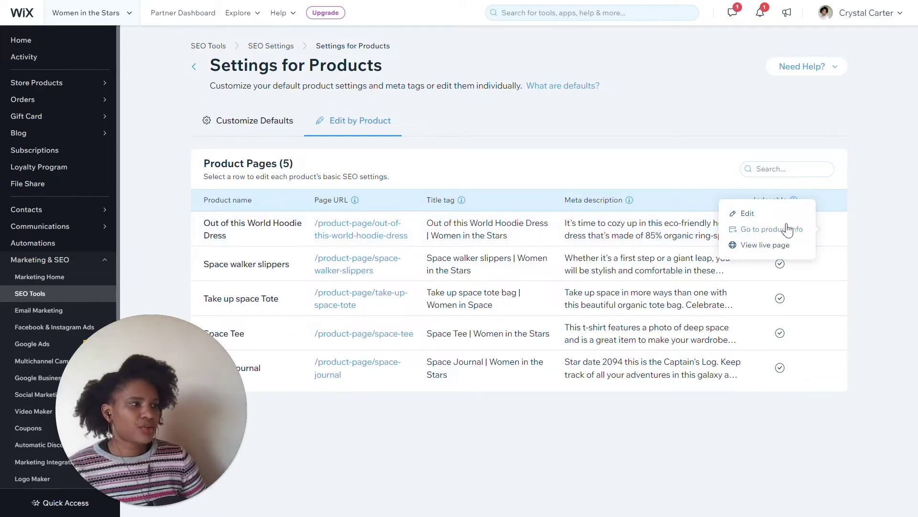
{"action": "left_click", "coordinate": [747, 214]}
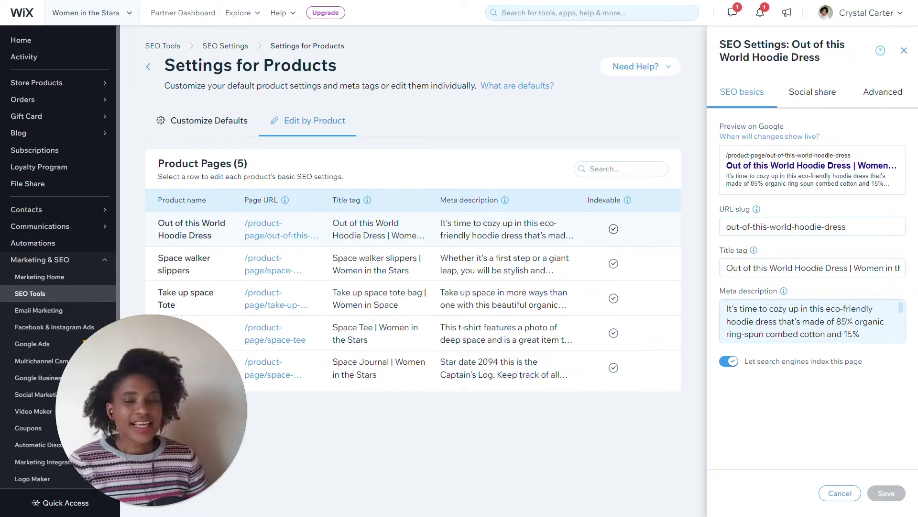
Replace the hoodie dress's meta description with the shorter 101-character astronaut recycled-cotton text
{"action": "left_click", "coordinate": [865, 324]}
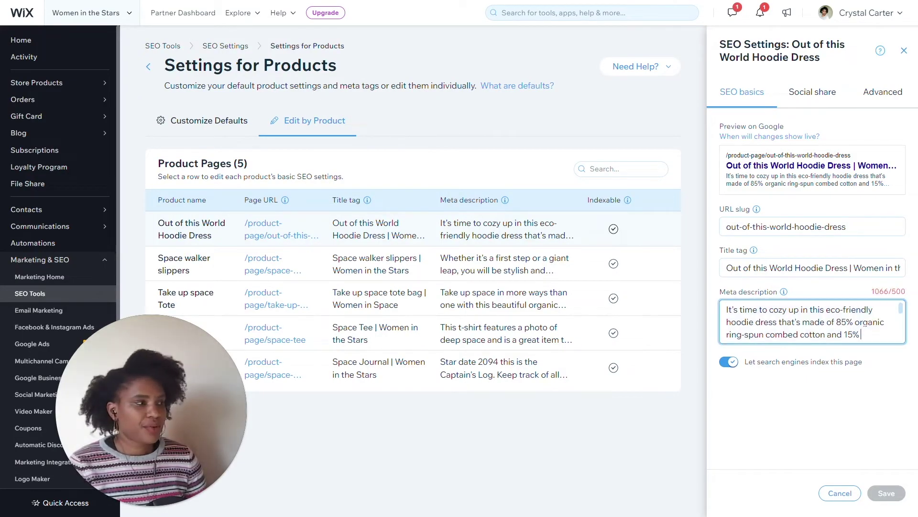
{"action": "left_click", "coordinate": [879, 301]}
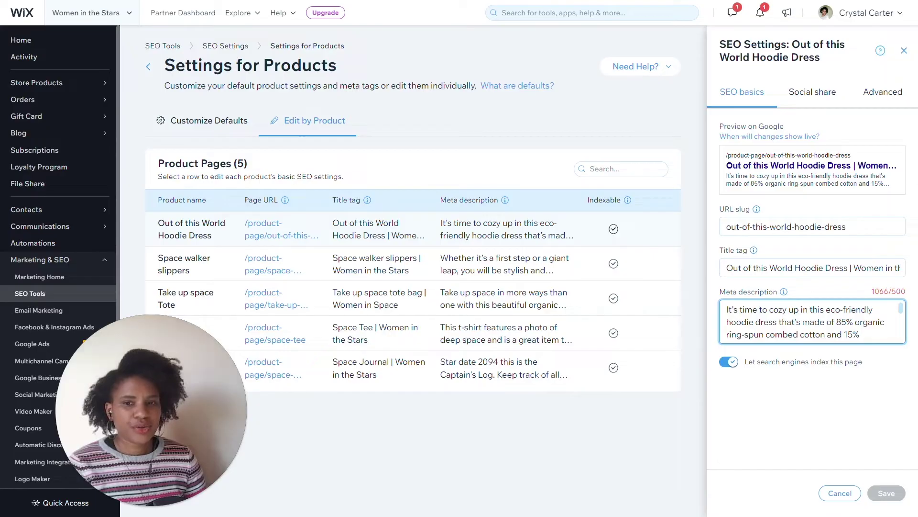
{"action": "key", "text": "Tab"}
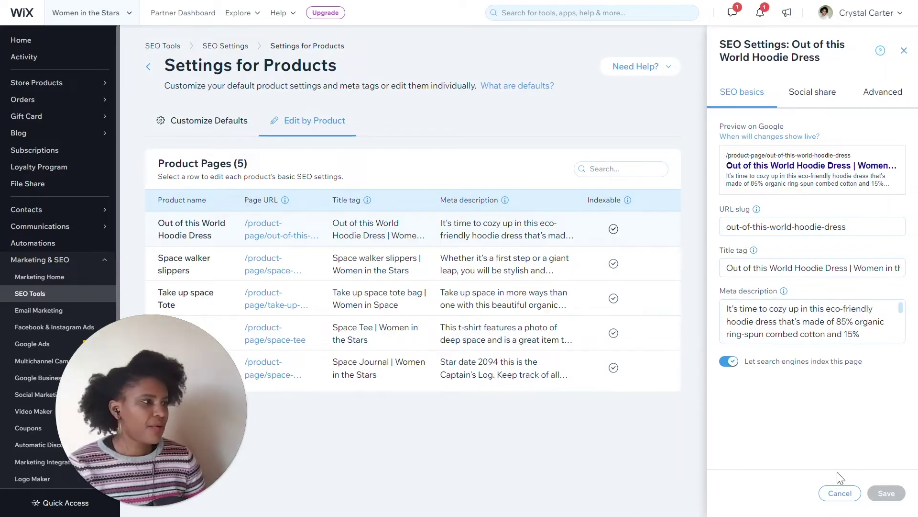
{"action": "left_click", "coordinate": [871, 335]}
{"action": "key", "text": "ctrl+a"}
{"action": "type", "text": "Be the star of the show with this astronaut themed hoodie dress made from recycled cotton. Shop now."}
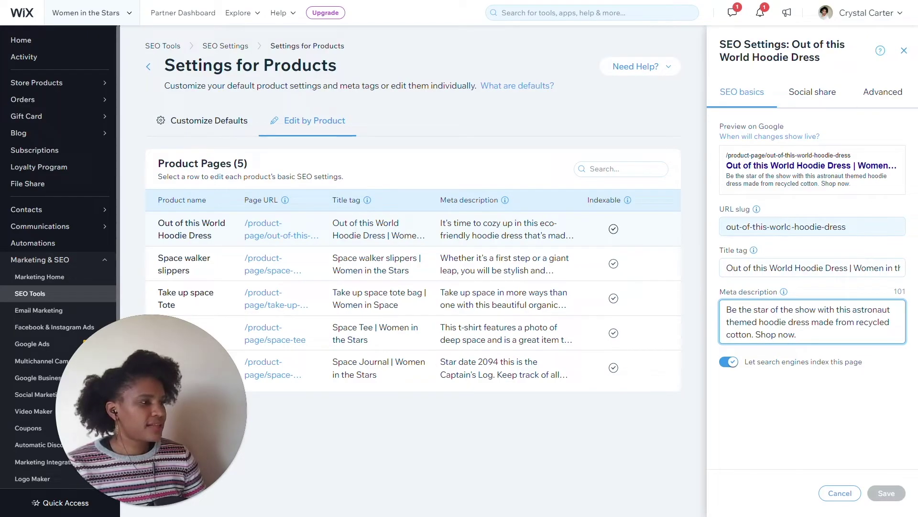
Change the product's URL slug to astronaut-hoodie-dress
{"action": "left_click", "coordinate": [784, 226]}
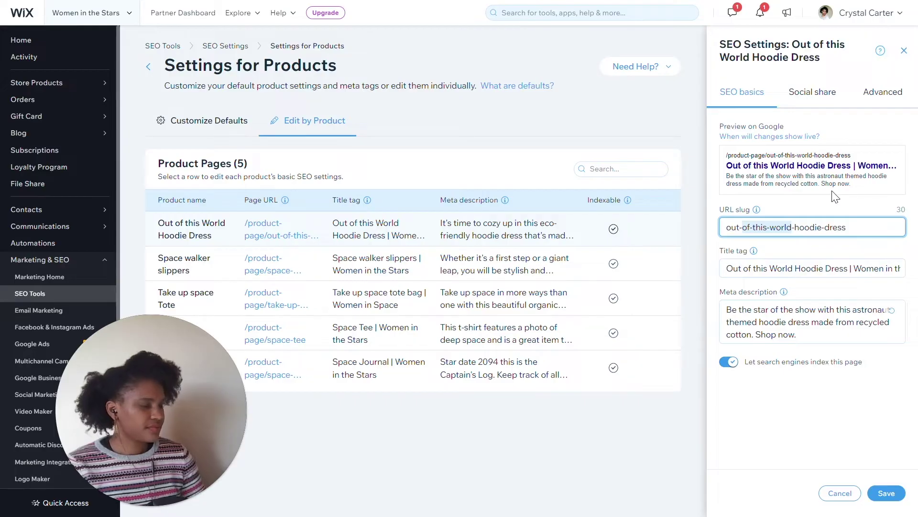
{"action": "key", "text": "BackSpace"}
{"action": "key", "text": "BackSpace"}
{"action": "key", "text": "BackSpace"}
{"action": "key", "text": "BackSpace"}
{"action": "key", "text": "BackSpace"}
{"action": "type", "text": "as"}
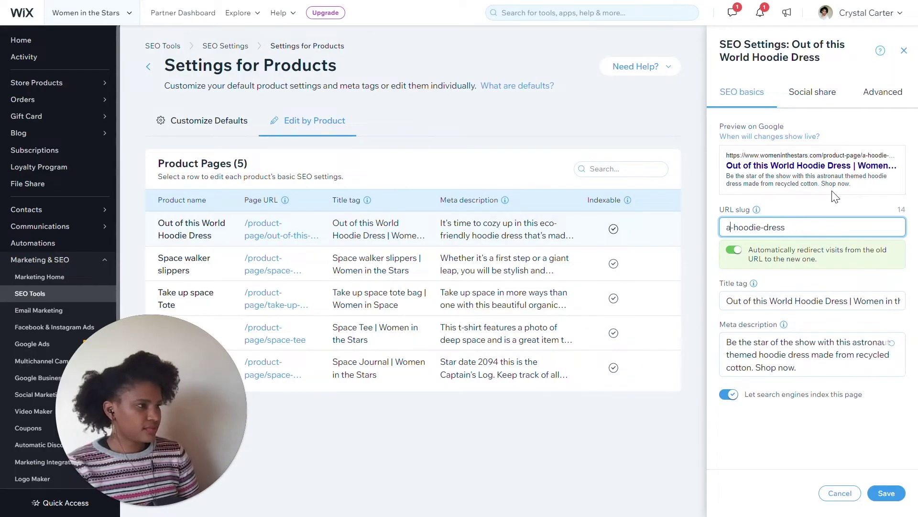
{"action": "type", "text": "trona"}
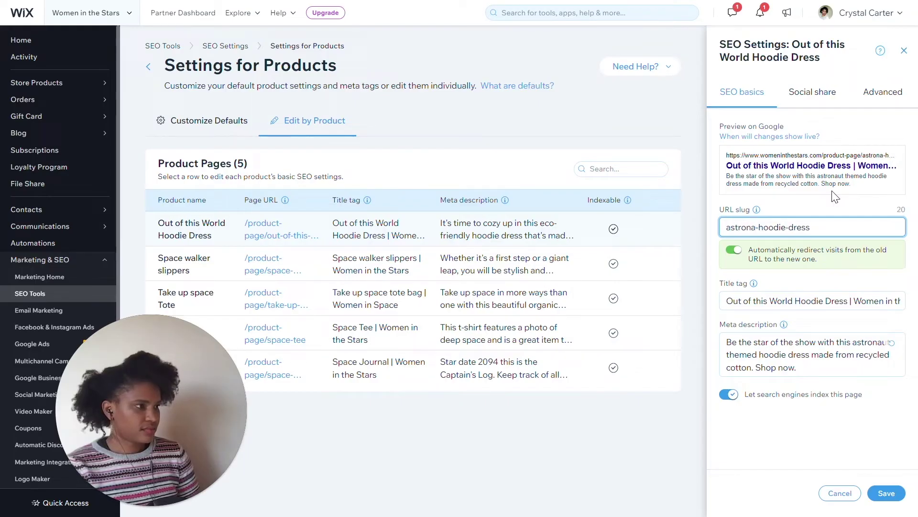
{"action": "type", "text": "ut"}
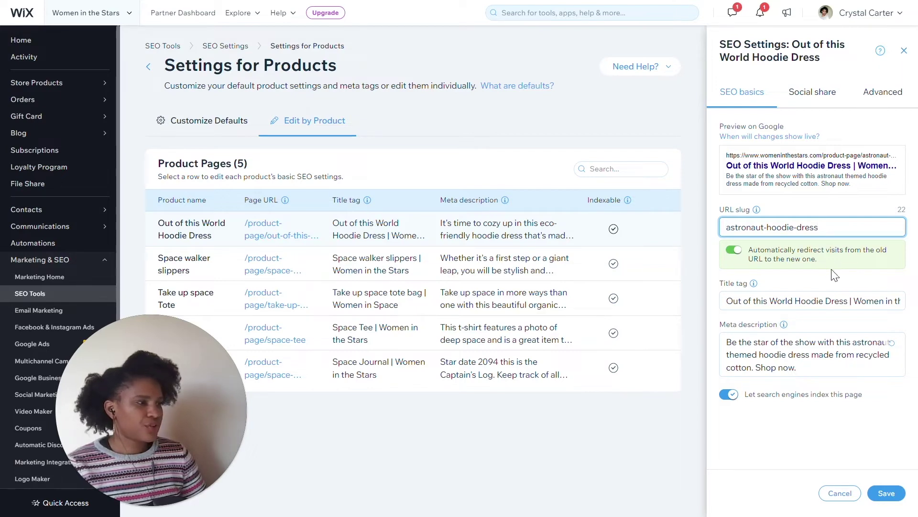
{"action": "left_click", "coordinate": [810, 98]}
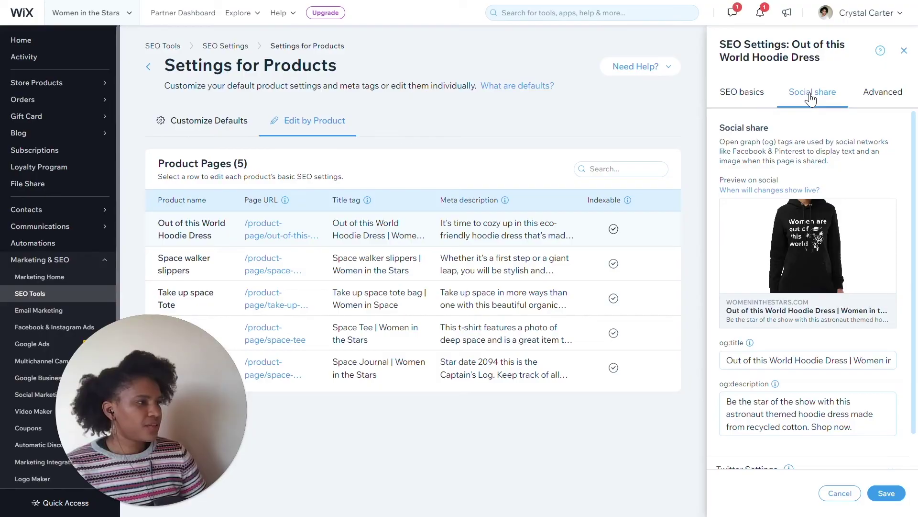
Review the hoodie dress's social share settings, including its Twitter settings
{"action": "mouse_move", "coordinate": [844, 258]}
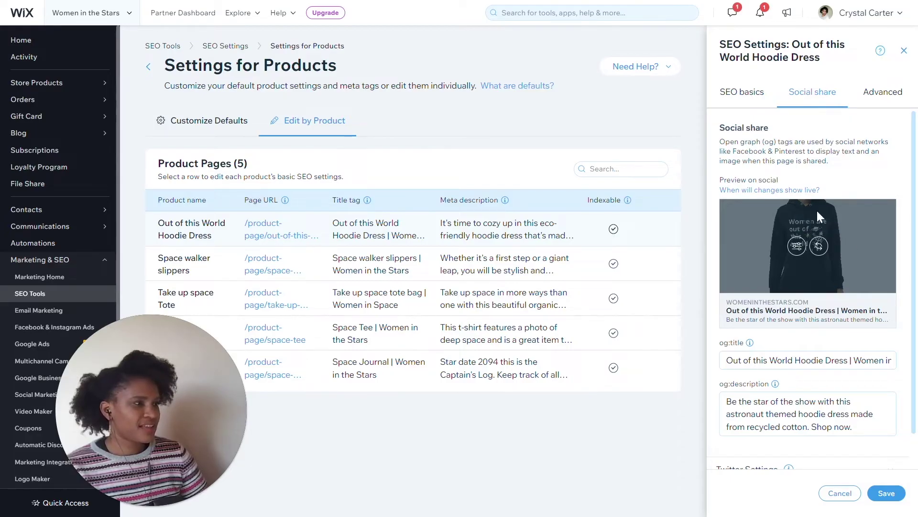
{"action": "scroll", "coordinate": [848, 243], "scroll_direction": "down", "scroll_amount": 1}
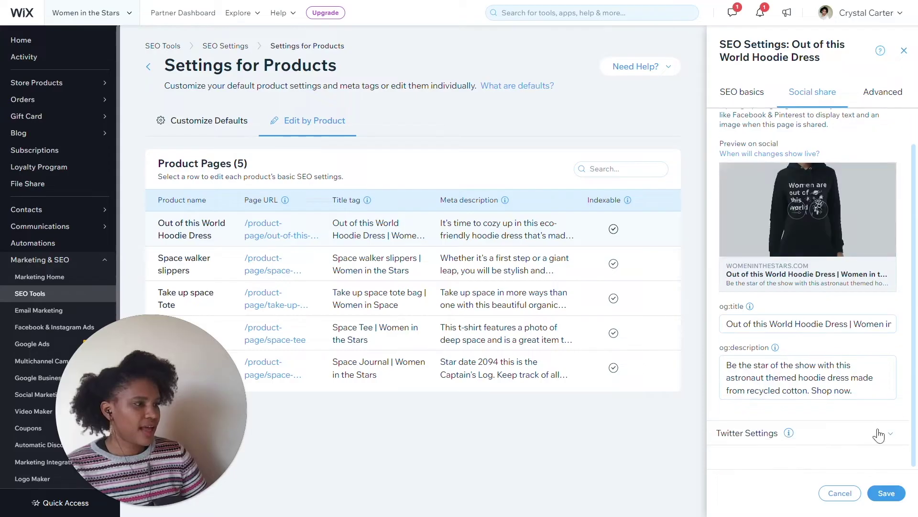
{"action": "left_click", "coordinate": [889, 431]}
{"action": "scroll", "coordinate": [874, 378], "scroll_direction": "down", "scroll_amount": 5}
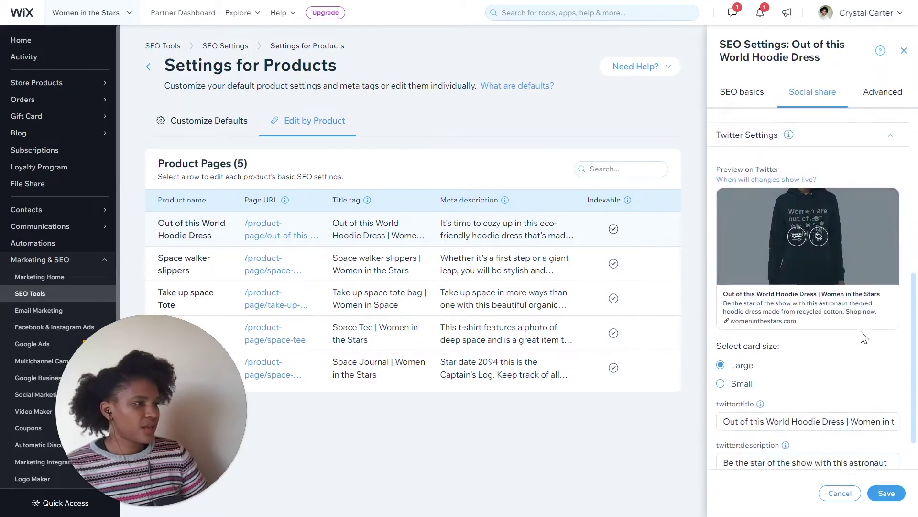
{"action": "scroll", "coordinate": [846, 396], "scroll_direction": "up", "scroll_amount": 7}
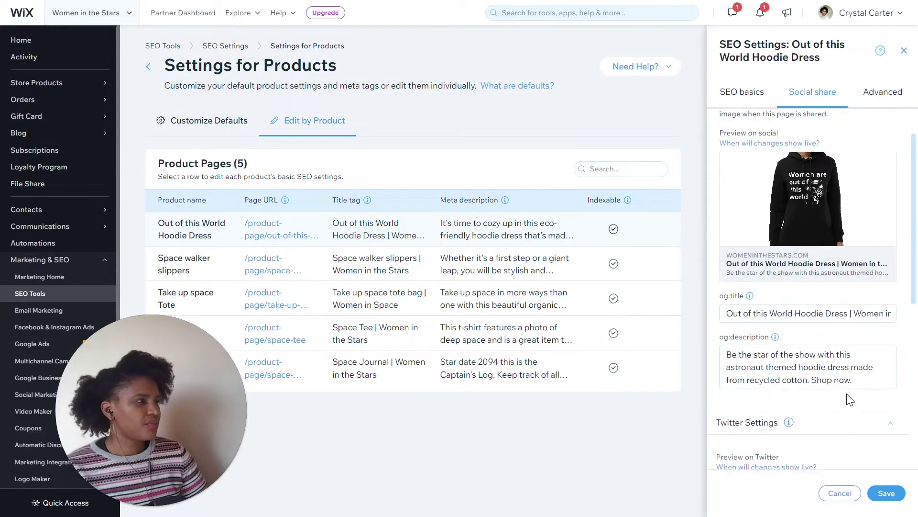
Inspect the Product Markup structured data entry without changing it
{"action": "left_click", "coordinate": [885, 97]}
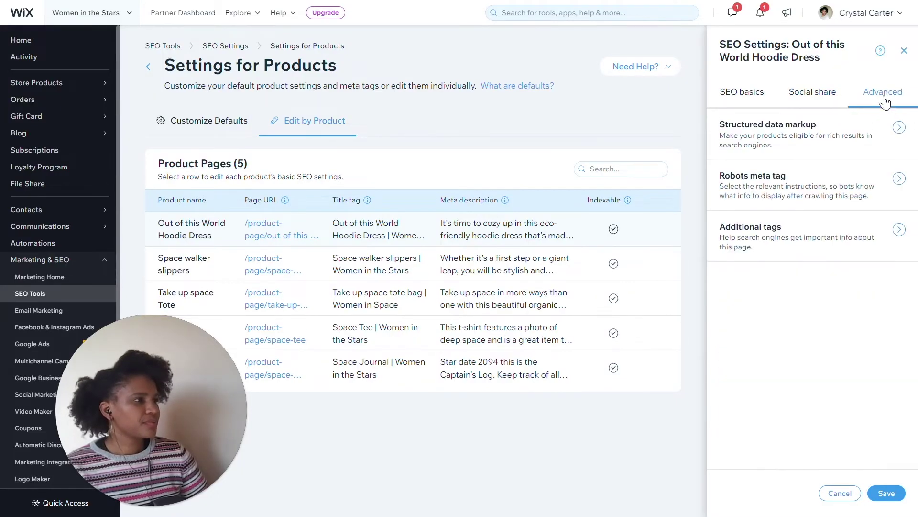
{"action": "left_click", "coordinate": [897, 126]}
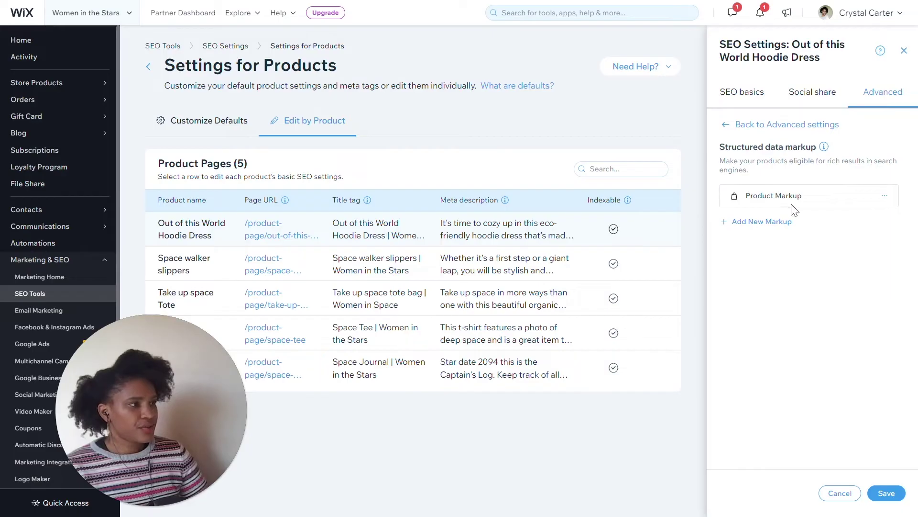
{"action": "left_click", "coordinate": [884, 195]}
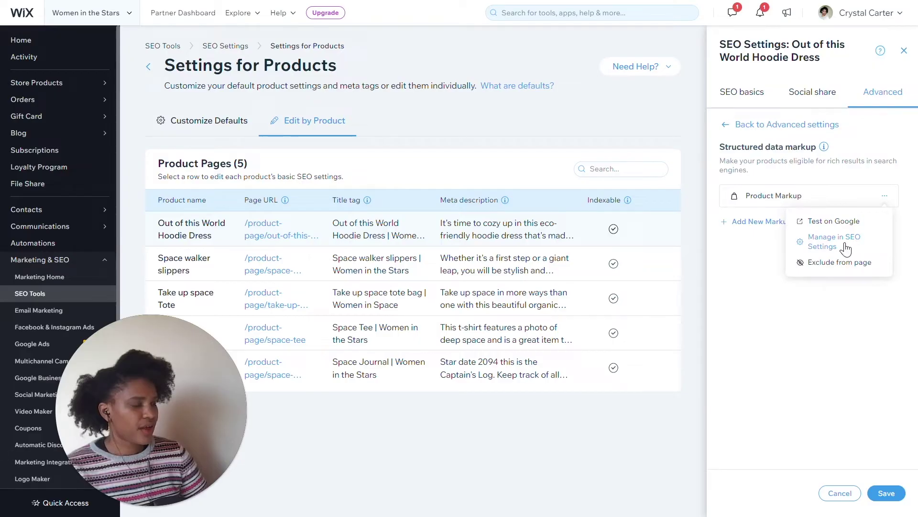
{"action": "left_click", "coordinate": [815, 247]}
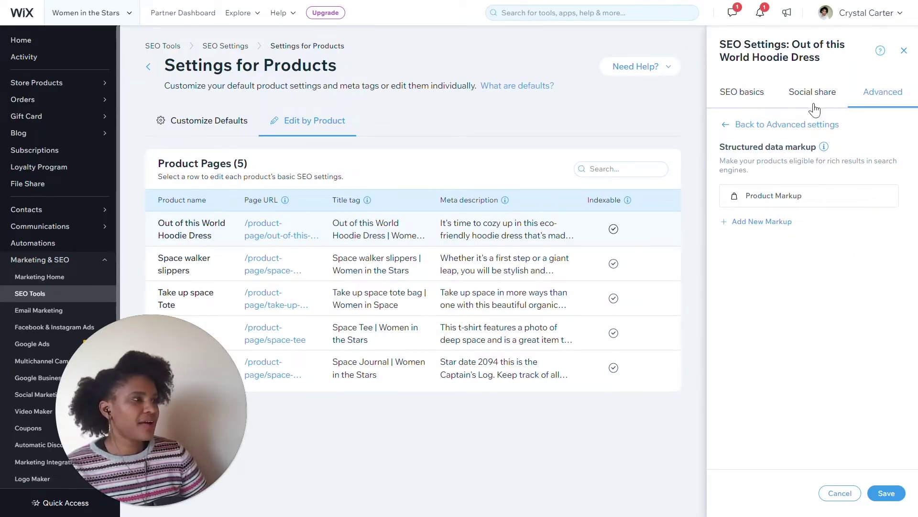
{"action": "left_click", "coordinate": [743, 124]}
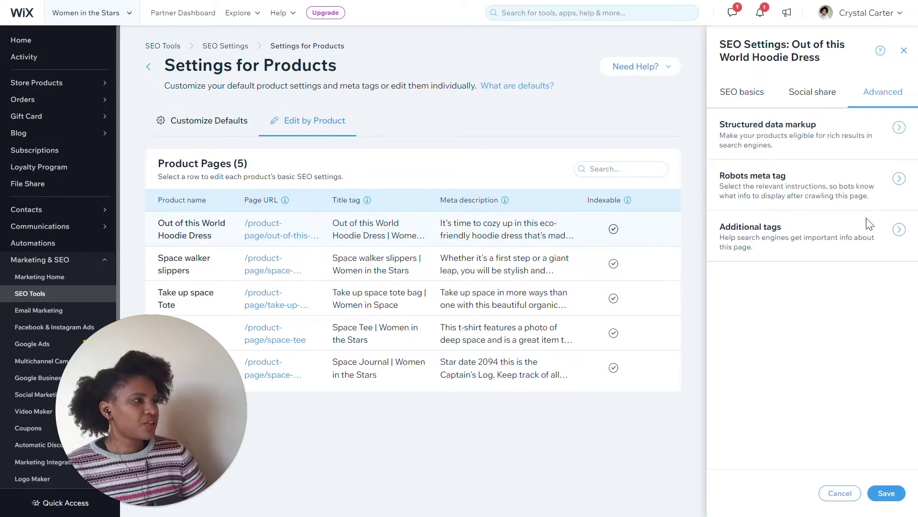
Check the robots meta tag and additional meta tags, then return to SEO basics
{"action": "left_click", "coordinate": [897, 181]}
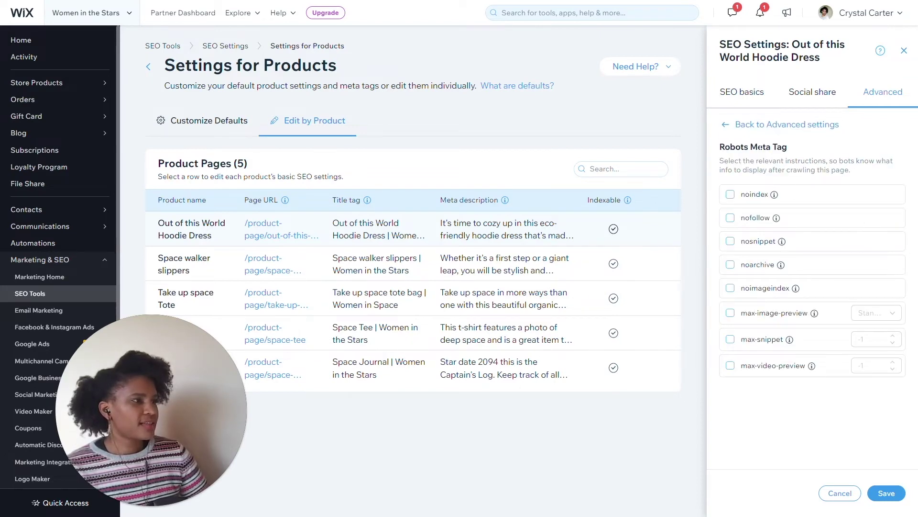
{"action": "left_click", "coordinate": [737, 129]}
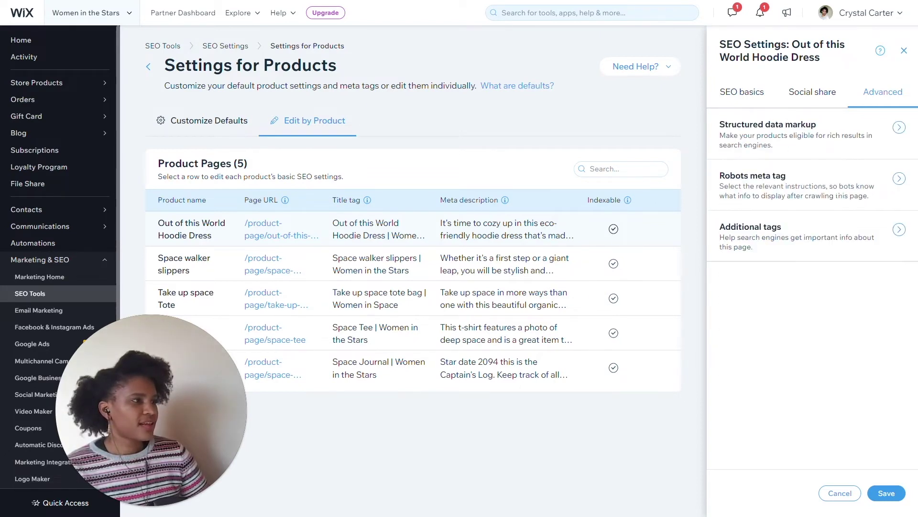
{"action": "left_click", "coordinate": [899, 230]}
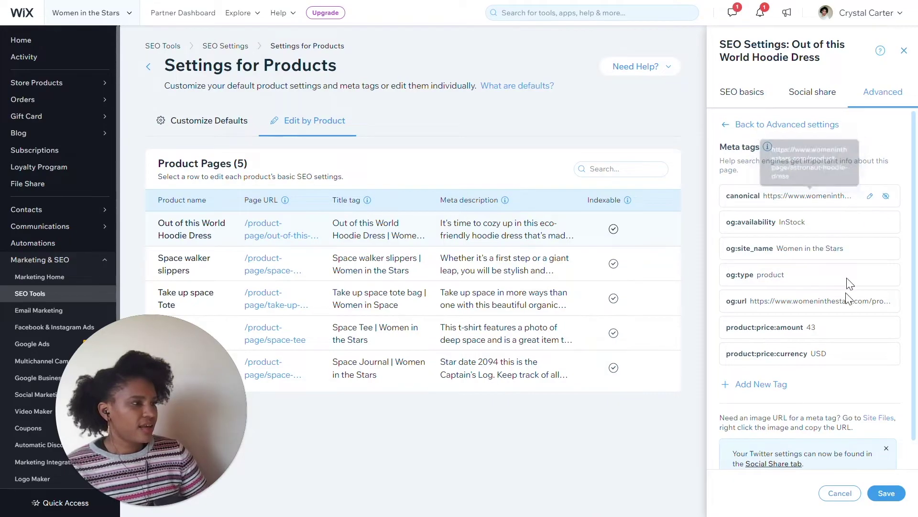
{"action": "scroll", "coordinate": [840, 348], "scroll_direction": "down", "scroll_amount": 1}
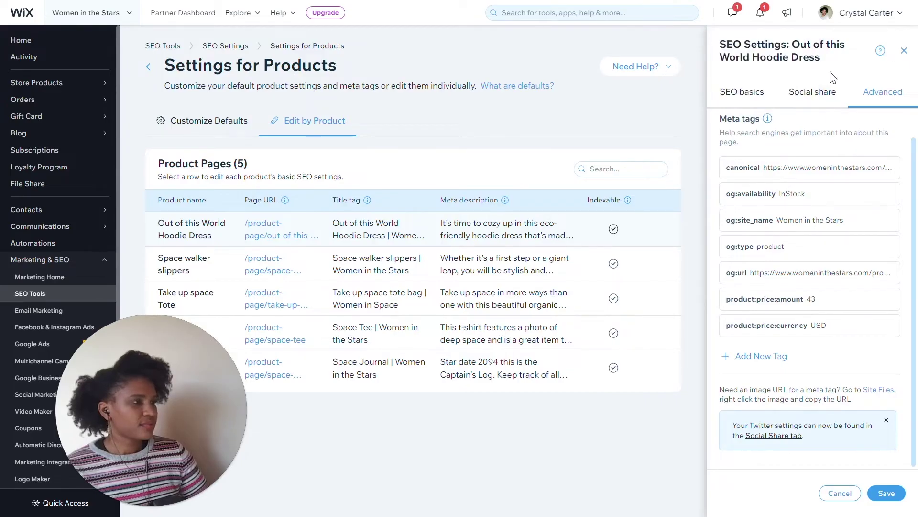
{"action": "left_click", "coordinate": [756, 95]}
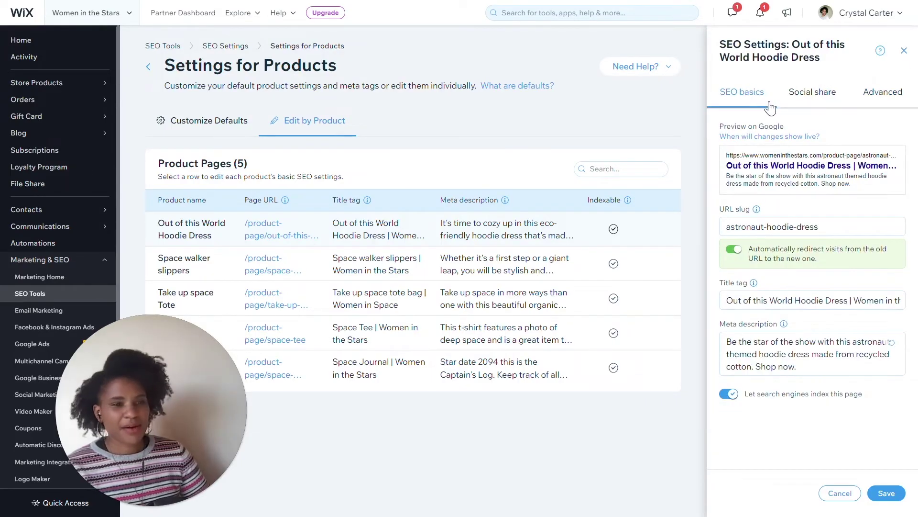
Save the astronaut-hoodie-dress slug and new description, then close the SEO panel
{"action": "left_click", "coordinate": [886, 492]}
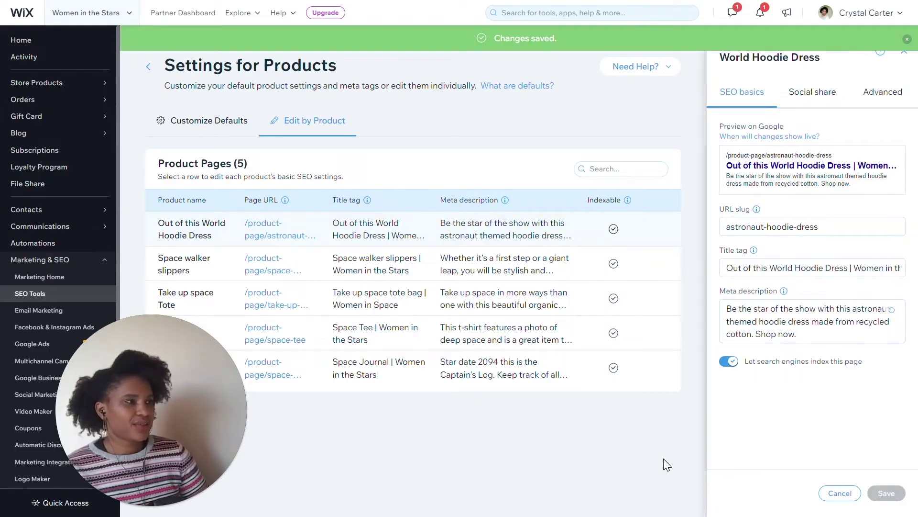
{"action": "left_click", "coordinate": [904, 56]}
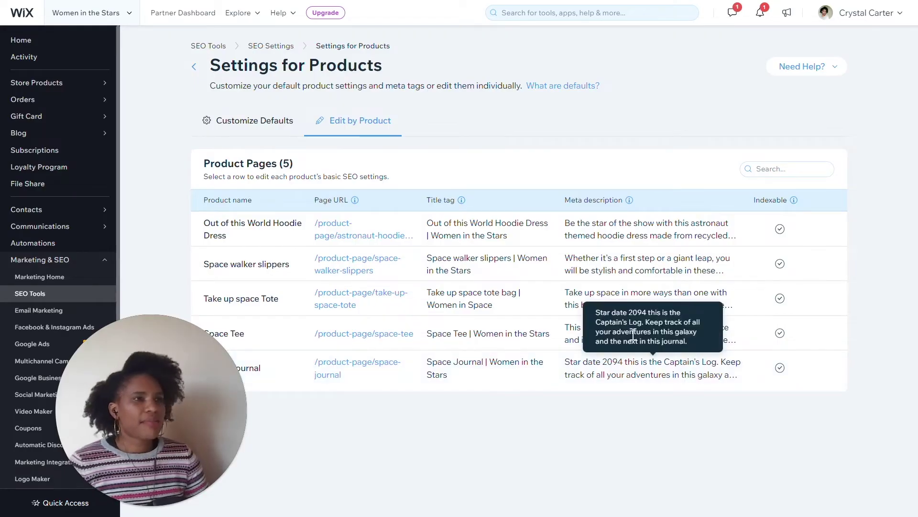
Return to the SEO Settings overview via the breadcrumb
{"action": "left_click", "coordinate": [273, 47]}
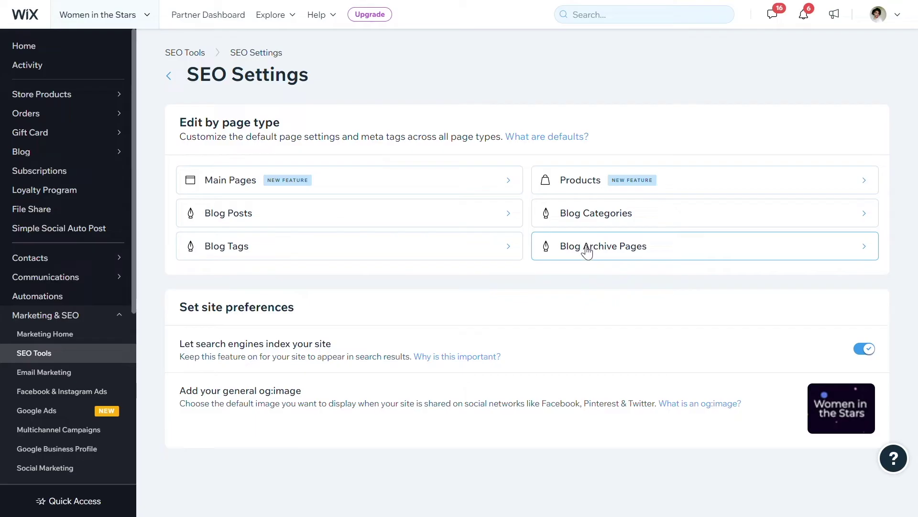
{"action": "left_click", "coordinate": [609, 257]}
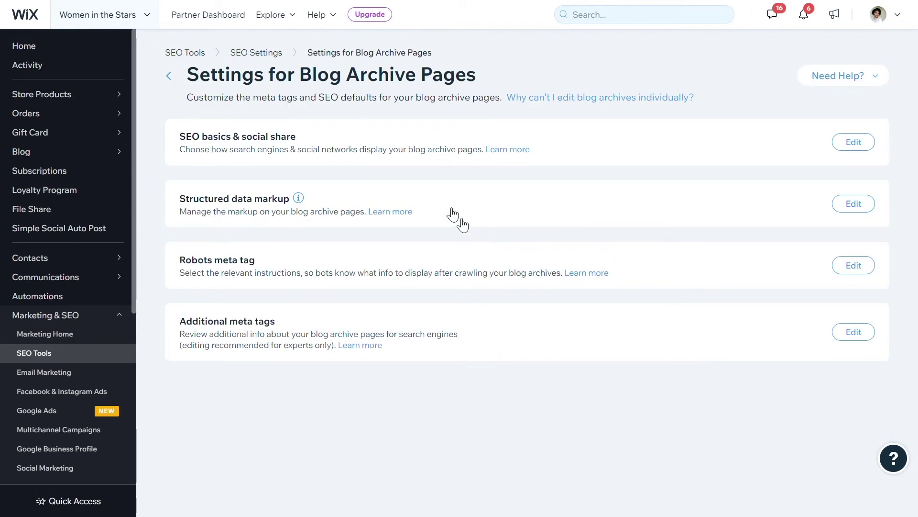
{"action": "left_click", "coordinate": [437, 146]}
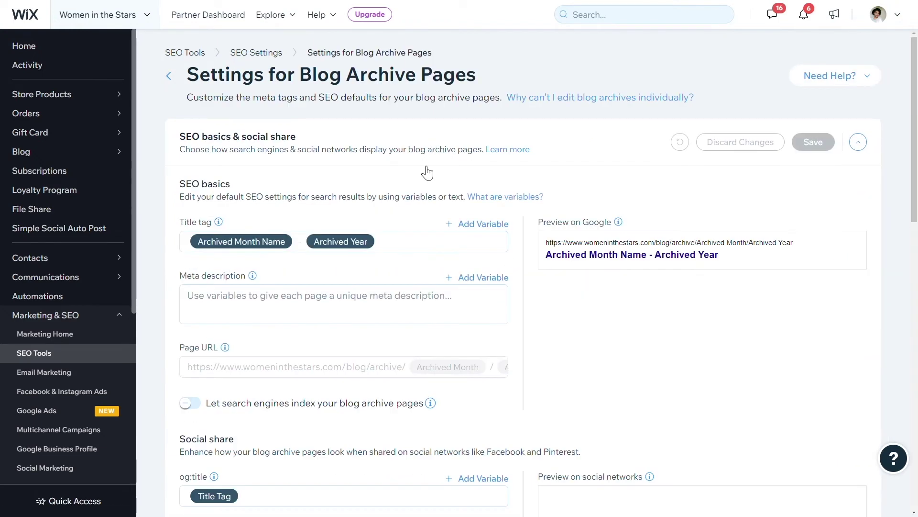
{"action": "left_click", "coordinate": [190, 404]}
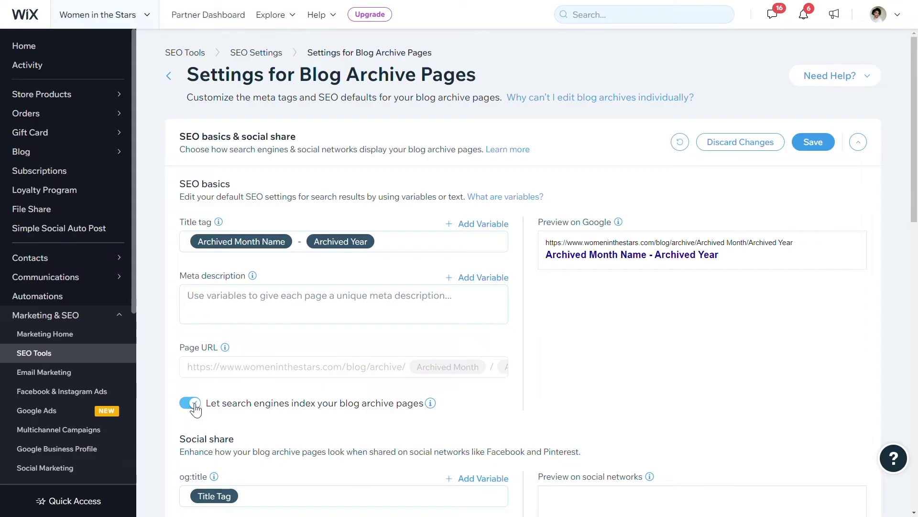
{"action": "left_click", "coordinate": [186, 406]}
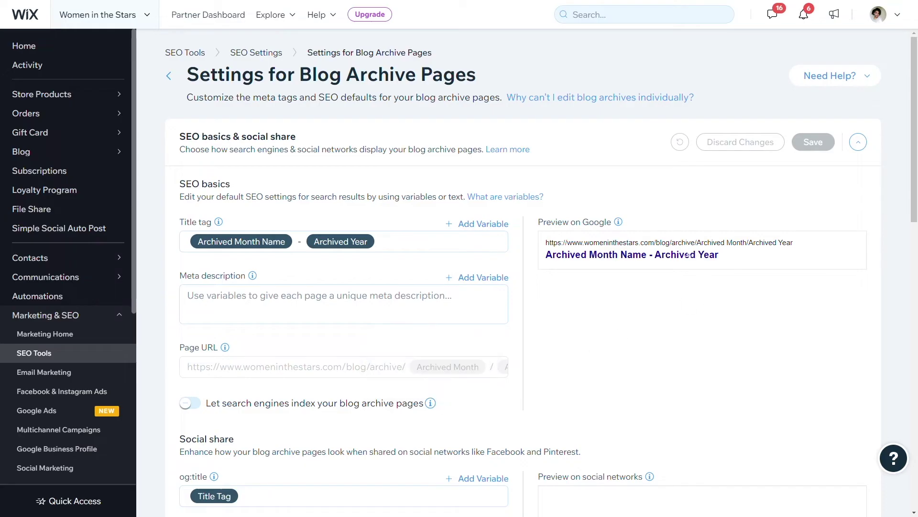
{"action": "left_click_drag", "start_coordinate": [655, 242], "coordinate": [686, 243]}
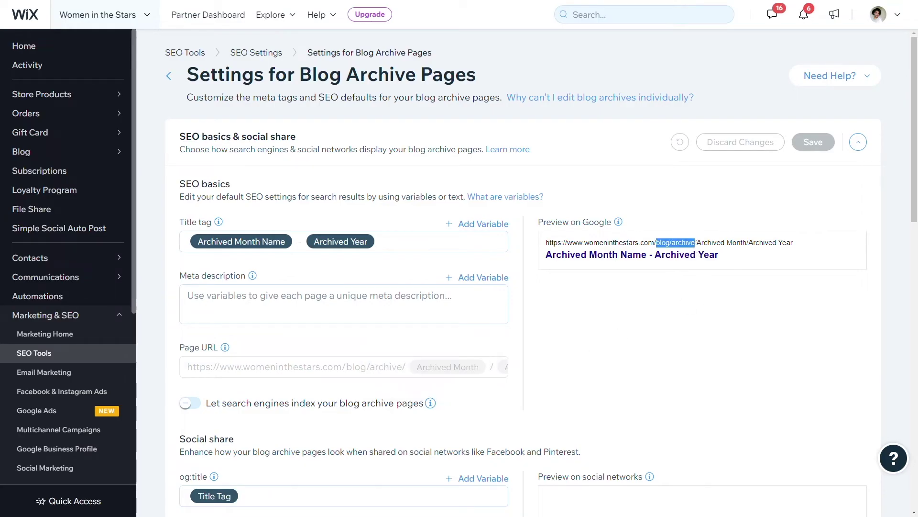
{"action": "left_click", "coordinate": [170, 76]}
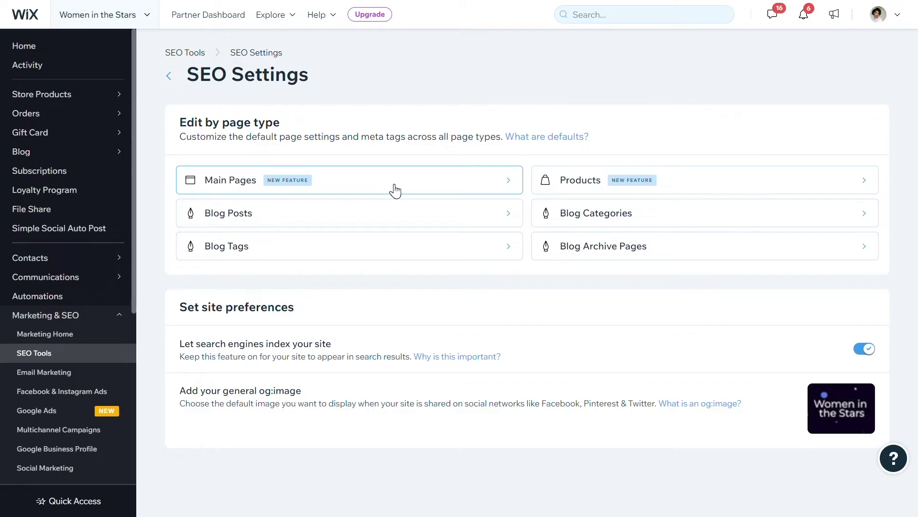
Open Main Pages, expand its default SEO basics, then show the Edit by Page table
{"action": "left_click", "coordinate": [396, 191]}
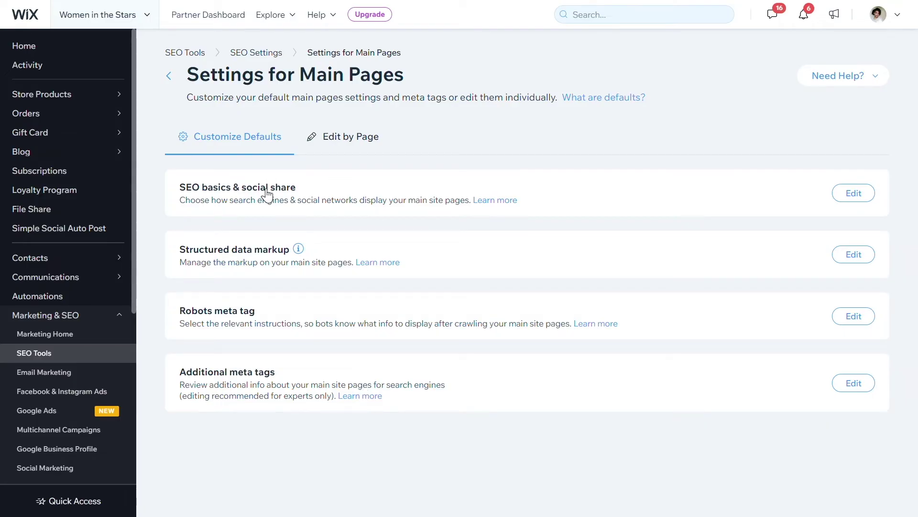
{"action": "left_click", "coordinate": [353, 195]}
{"action": "scroll", "coordinate": [189, 416], "scroll_direction": "down", "scroll_amount": 1}
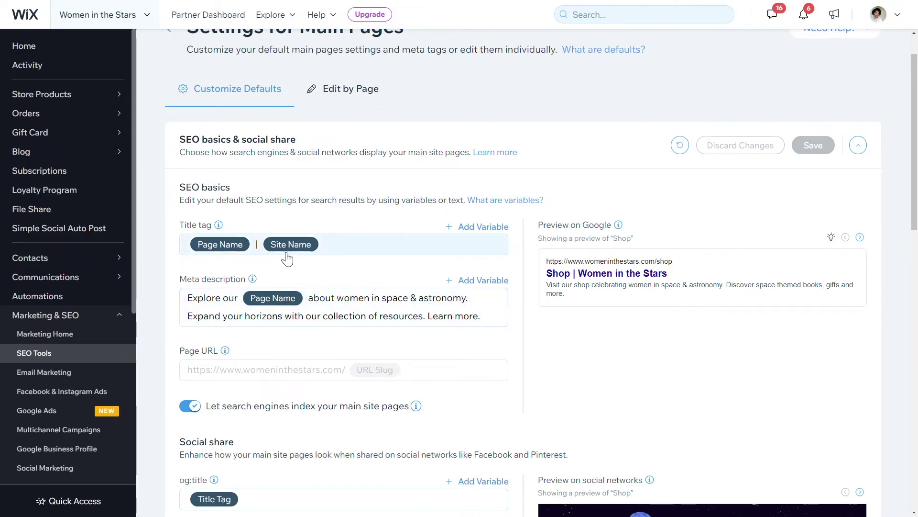
{"action": "left_click", "coordinate": [349, 95]}
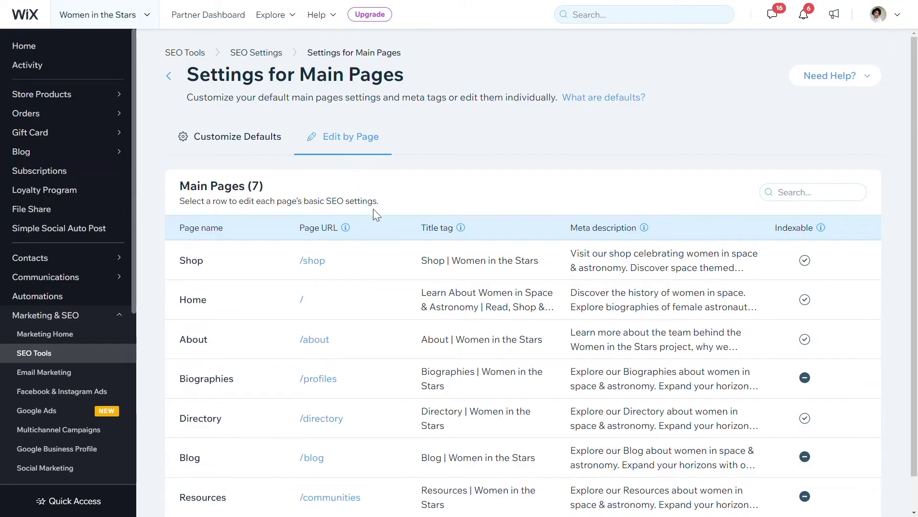
Check the column tooltips and default title and description formats, then view the seven Main Pages' SEO table
{"action": "mouse_move", "coordinate": [346, 229]}
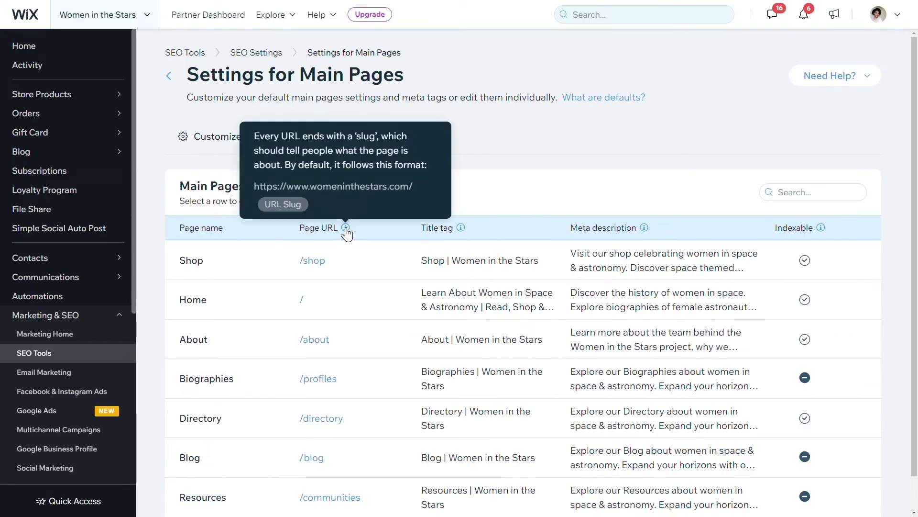
{"action": "mouse_move", "coordinate": [463, 235]}
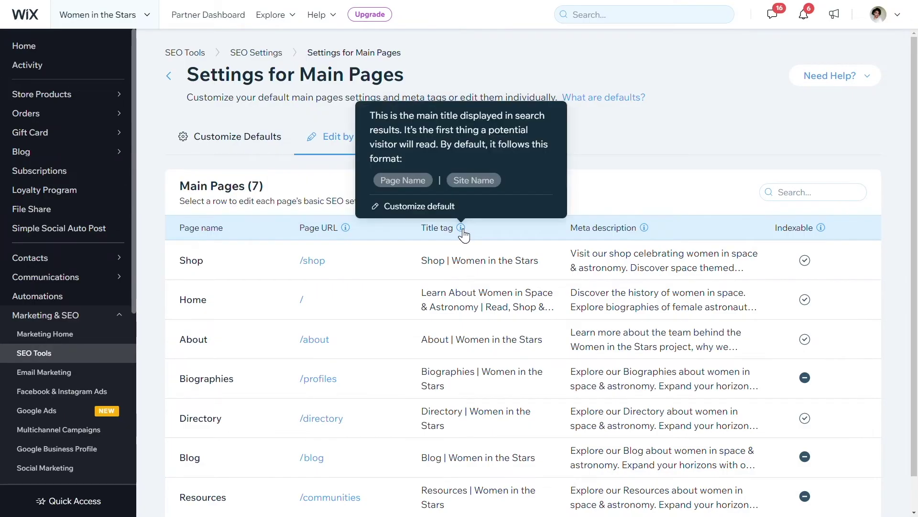
{"action": "left_click", "coordinate": [436, 215]}
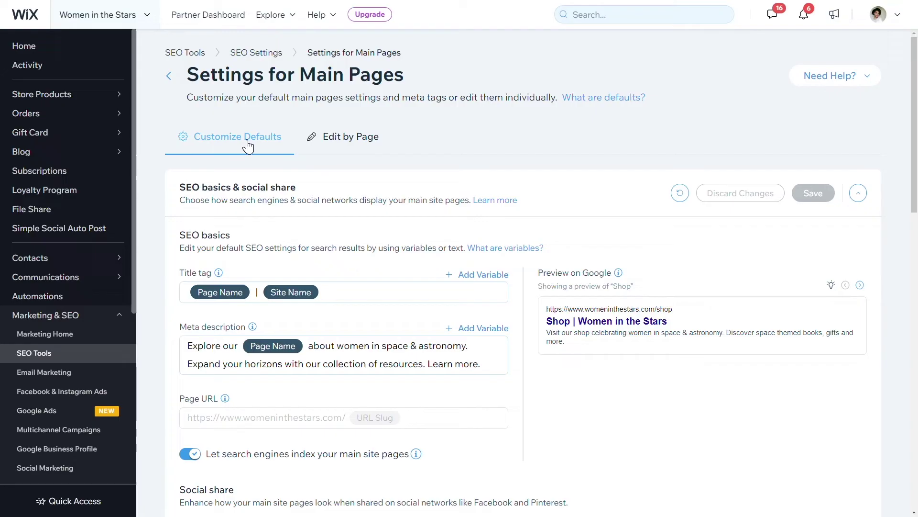
{"action": "left_click", "coordinate": [206, 346]}
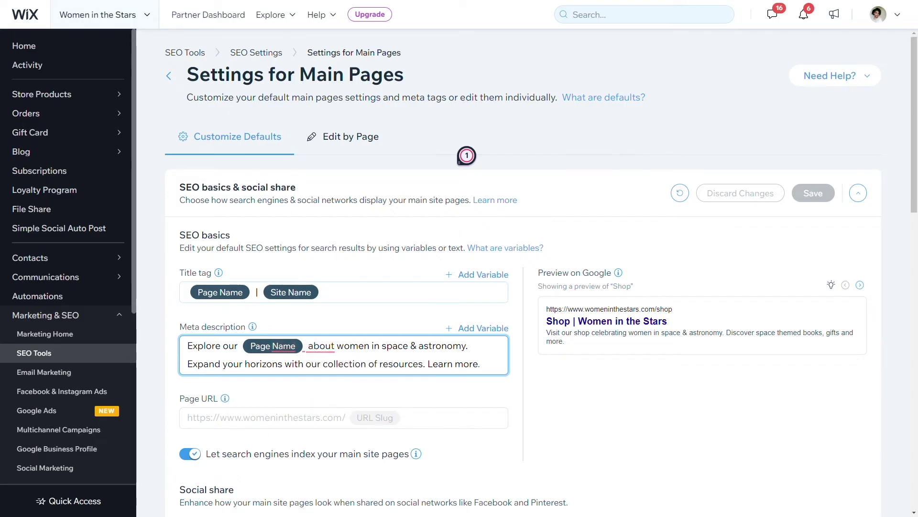
{"action": "left_click", "coordinate": [352, 144]}
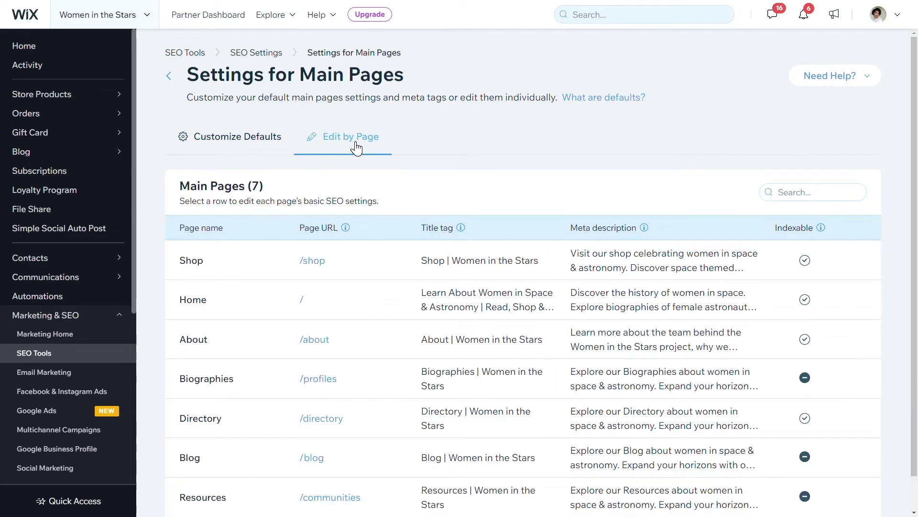
Sort the Main Pages table by meta description and glance at the default SEO settings
{"action": "left_click", "coordinate": [627, 233]}
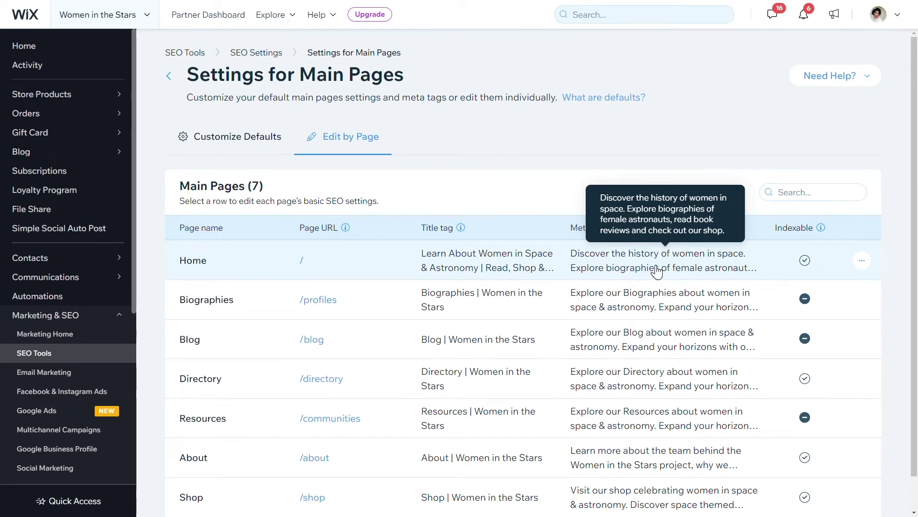
{"action": "left_click", "coordinate": [240, 136]}
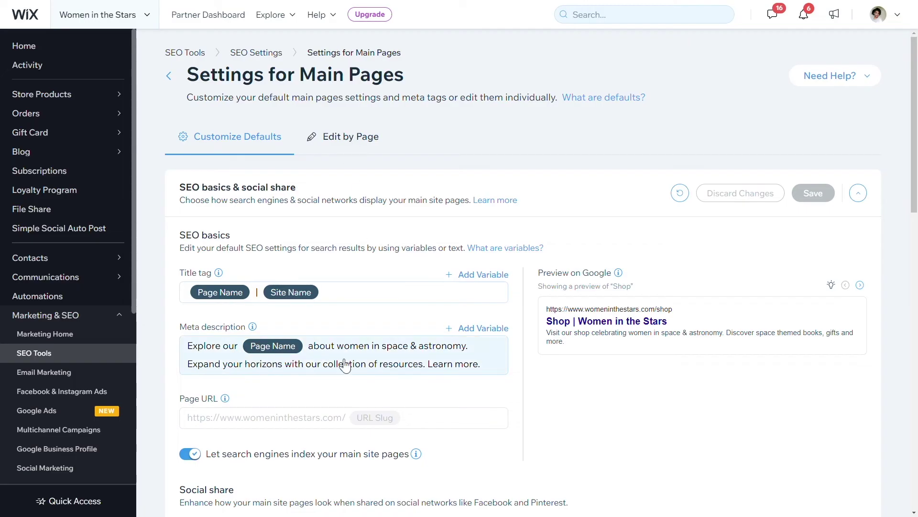
{"action": "left_click", "coordinate": [353, 143]}
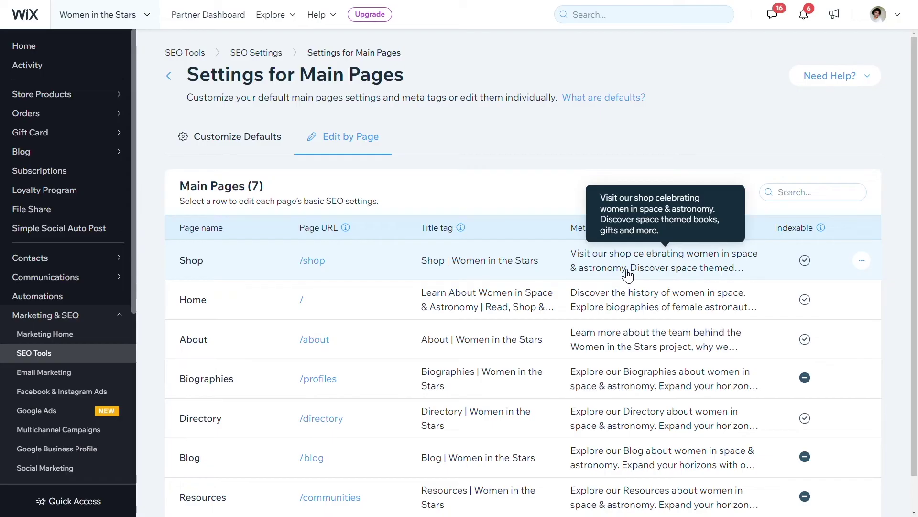
Compare the per-page table with the defaults, scrolling down to the social share og:description
{"action": "left_click", "coordinate": [238, 145]}
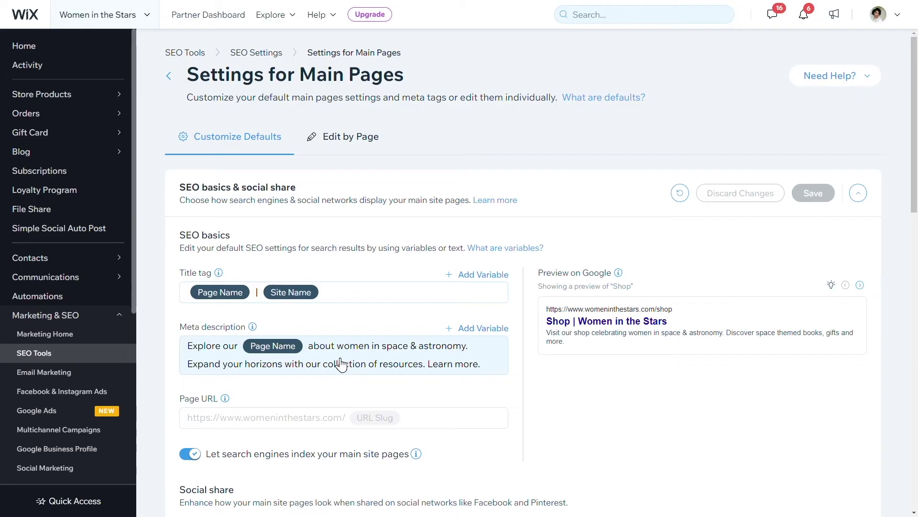
{"action": "left_click", "coordinate": [350, 137]}
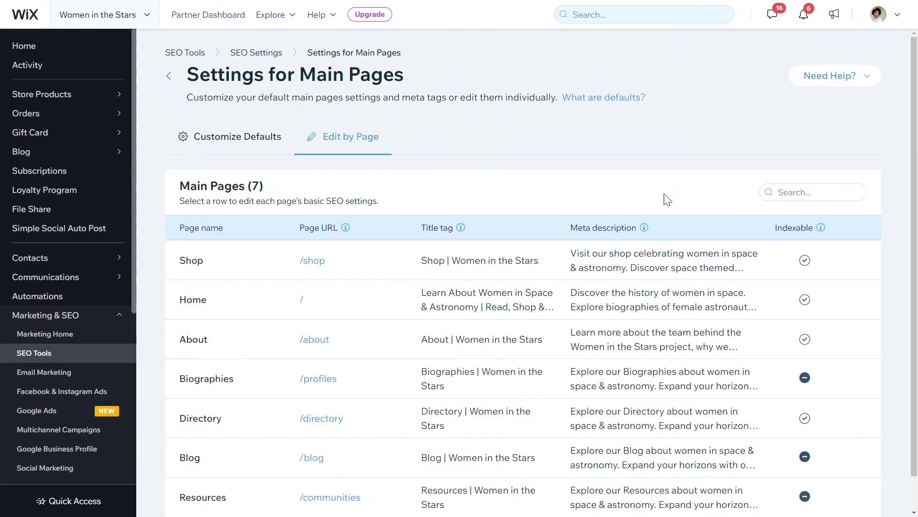
{"action": "scroll", "coordinate": [646, 246], "scroll_direction": "down", "scroll_amount": 2}
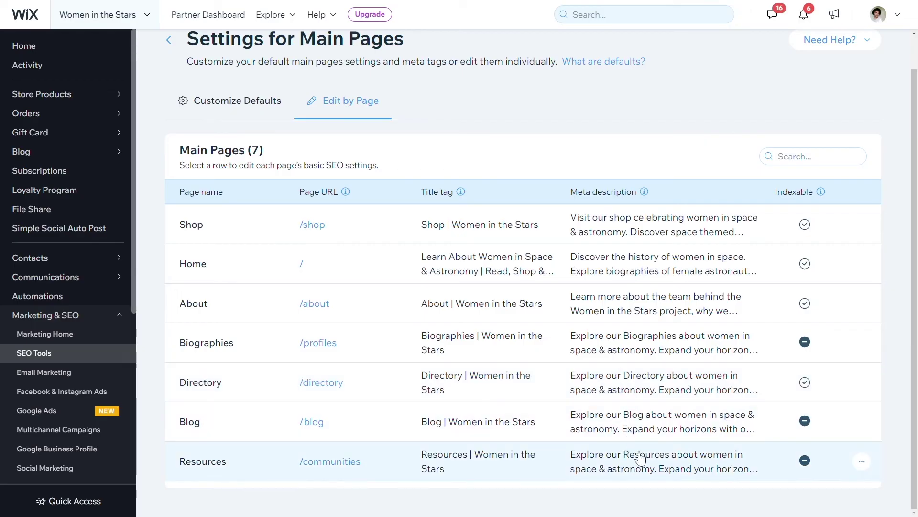
{"action": "left_click", "coordinate": [252, 101]}
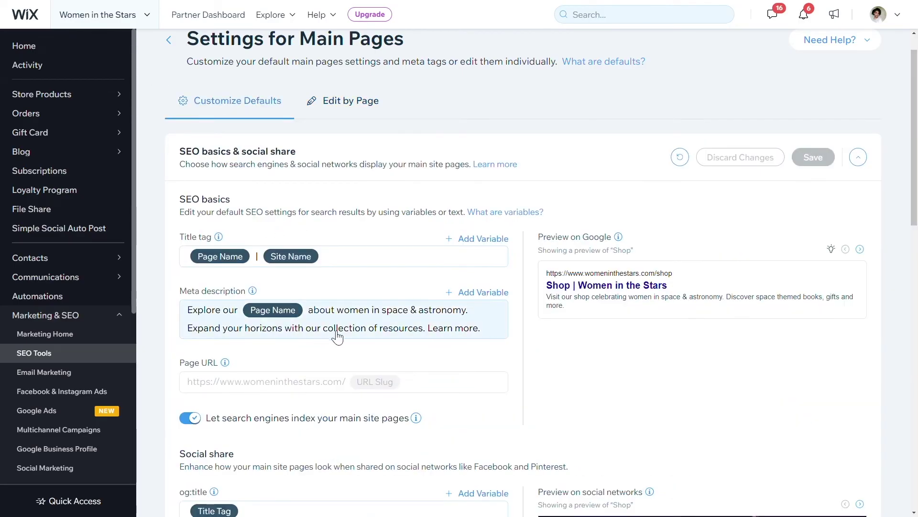
{"action": "scroll", "coordinate": [436, 294], "scroll_direction": "down", "scroll_amount": 4}
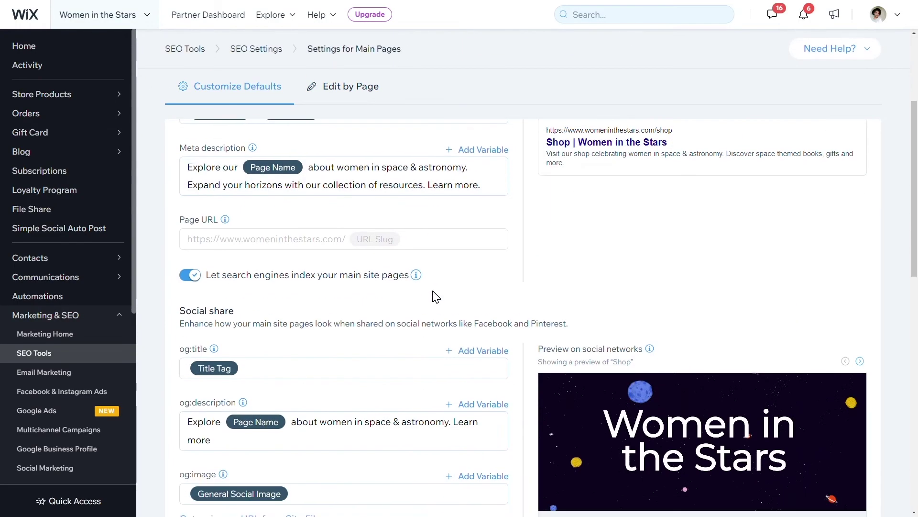
Reopen the Main Pages defaults, read the structured data markup note and tooltip, then collapse it
{"action": "key", "text": "alt+Left"}
{"action": "left_click", "coordinate": [440, 191]}
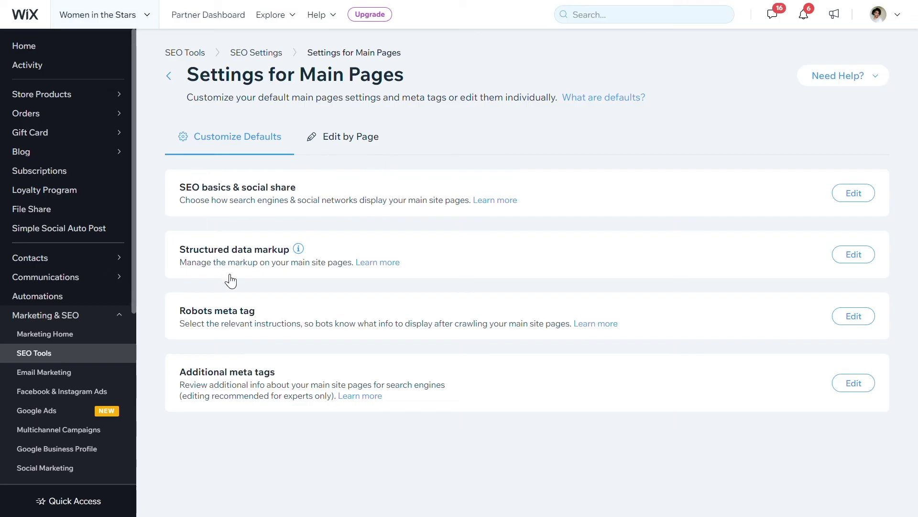
{"action": "mouse_move", "coordinate": [295, 254]}
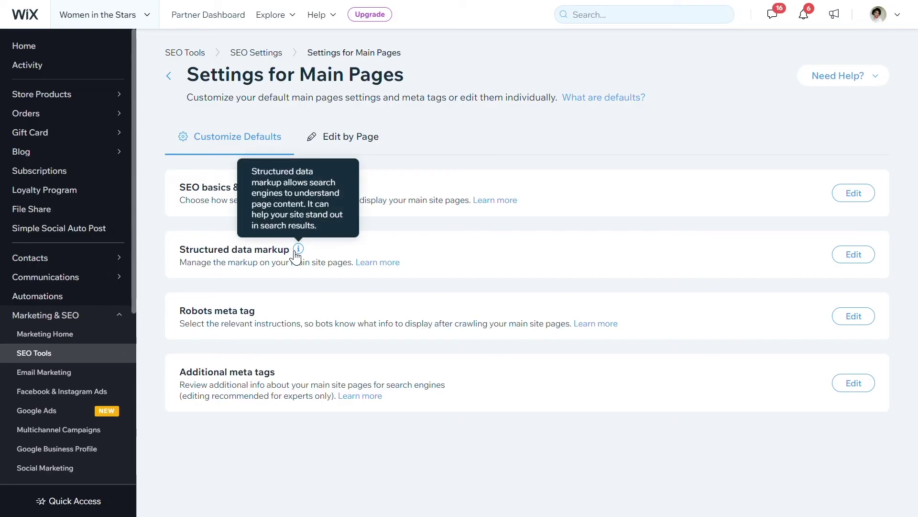
{"action": "left_click", "coordinate": [263, 259]}
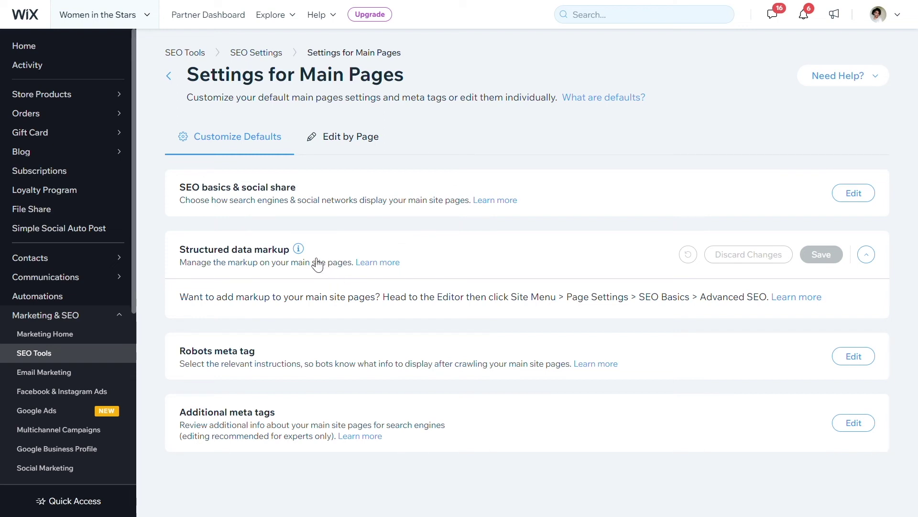
{"action": "mouse_move", "coordinate": [299, 250]}
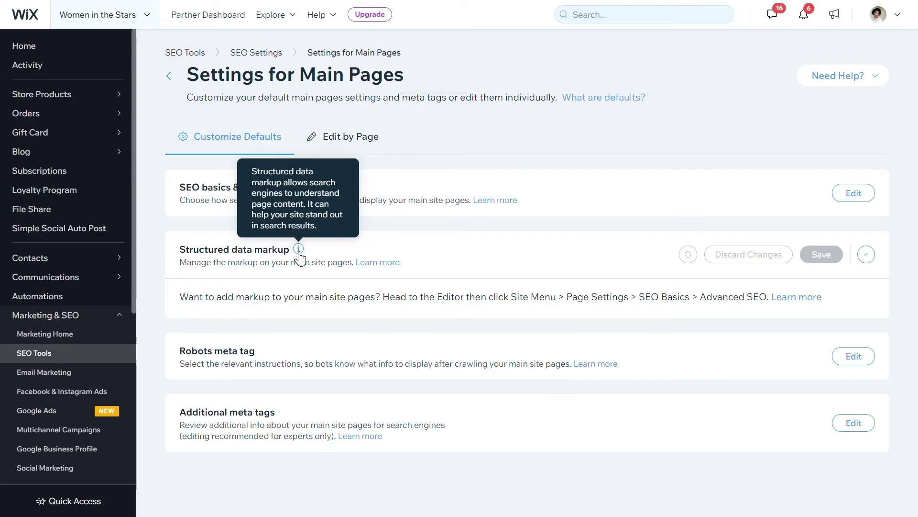
{"action": "left_click", "coordinate": [300, 258]}
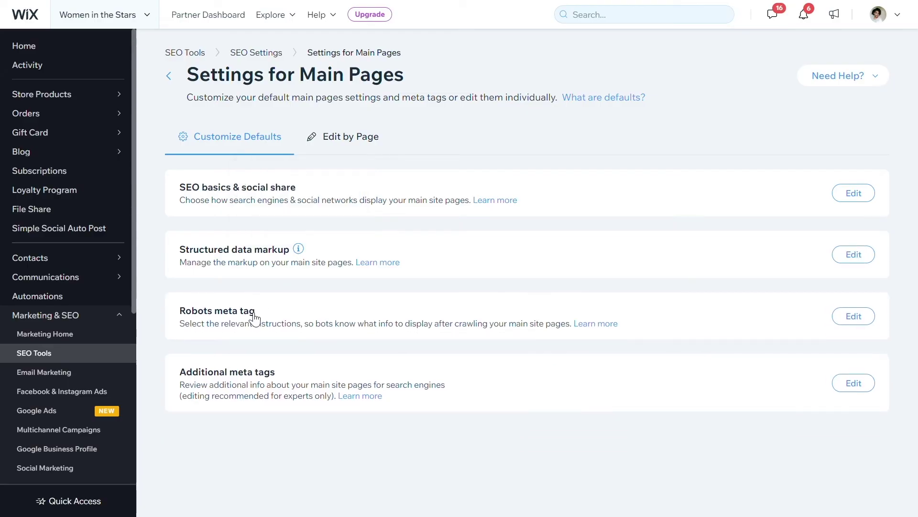
{"action": "left_click", "coordinate": [280, 320]}
Read each default robots directive's tooltip, including noindex, nofollow and noarchive, leaving all unchecked
{"action": "scroll", "coordinate": [450, 273], "scroll_direction": "down", "scroll_amount": 2}
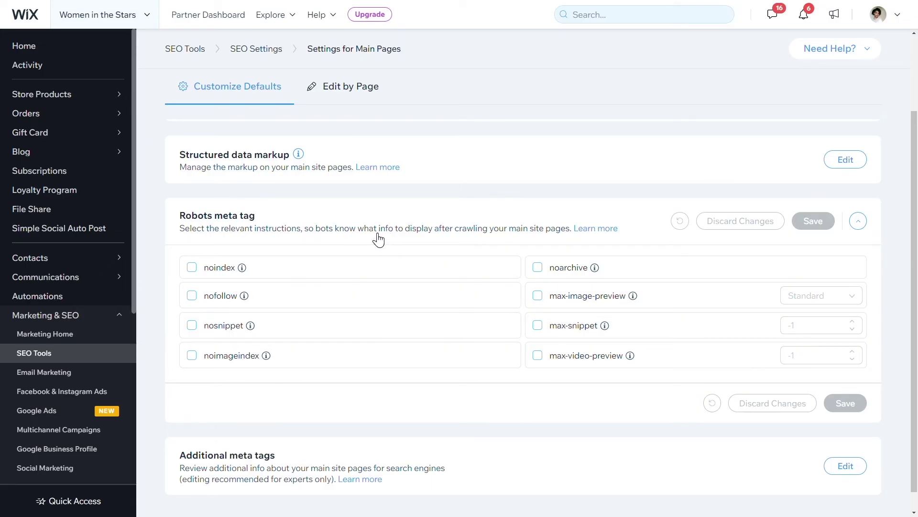
{"action": "mouse_move", "coordinate": [242, 269]}
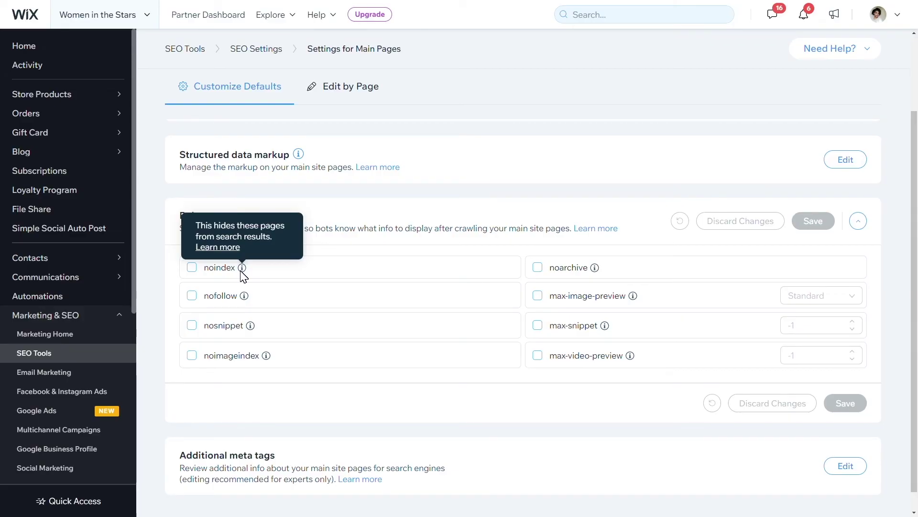
{"action": "mouse_move", "coordinate": [244, 295]}
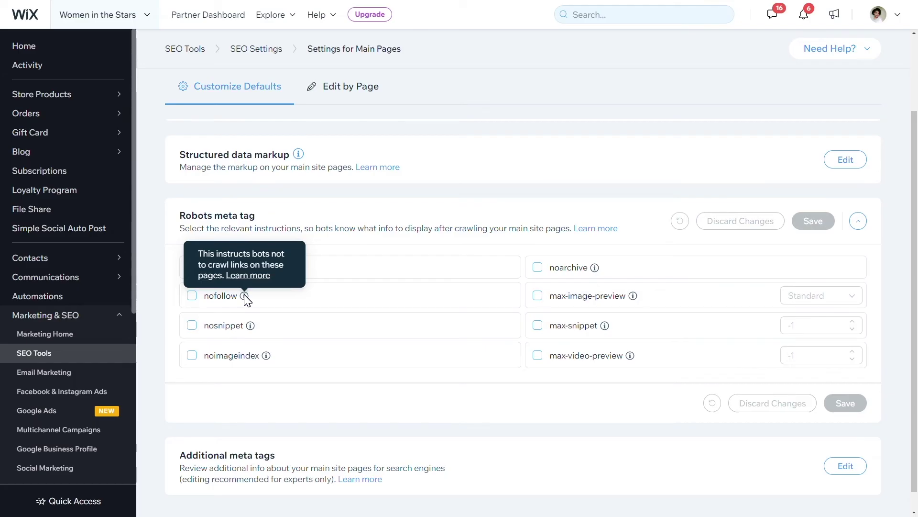
{"action": "mouse_move", "coordinate": [250, 326]}
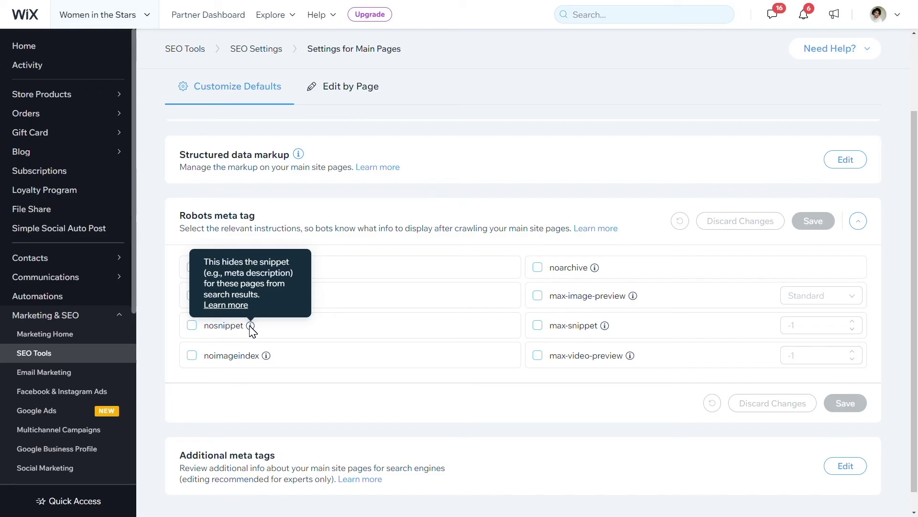
{"action": "mouse_move", "coordinate": [267, 358]}
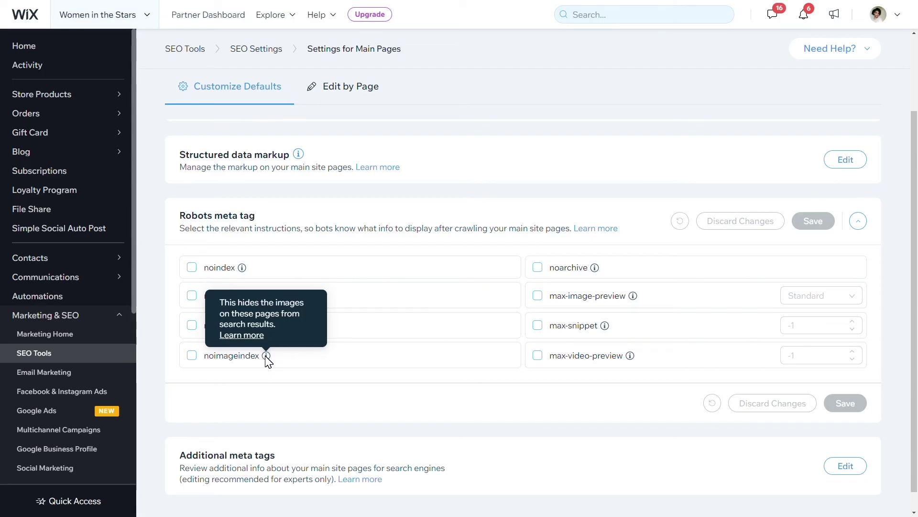
{"action": "mouse_move", "coordinate": [593, 271]}
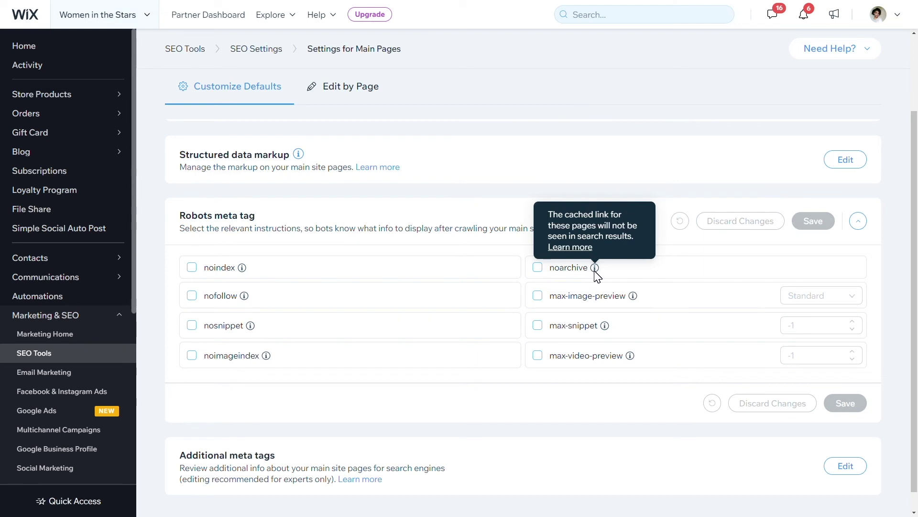
{"action": "mouse_move", "coordinate": [634, 296]}
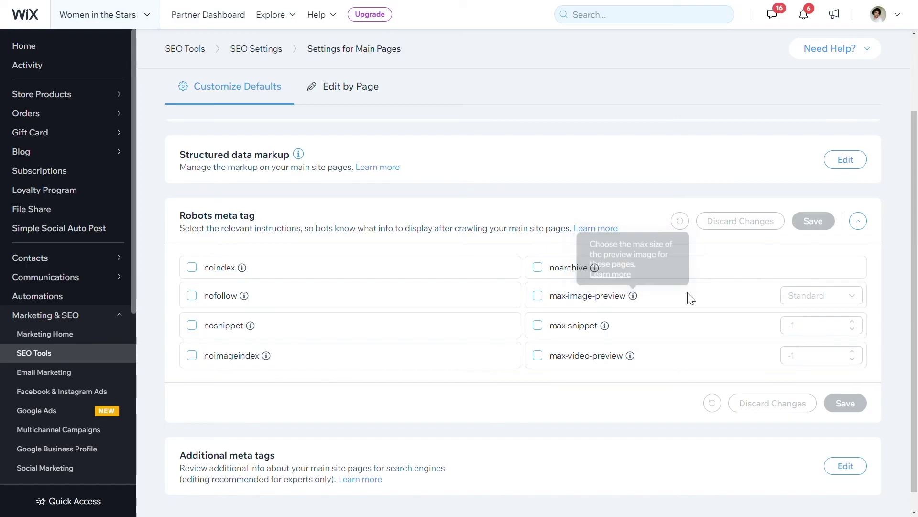
Try max-image-preview's size choices, keep Standard, untick it again and close the robots settings
{"action": "left_click", "coordinate": [535, 300]}
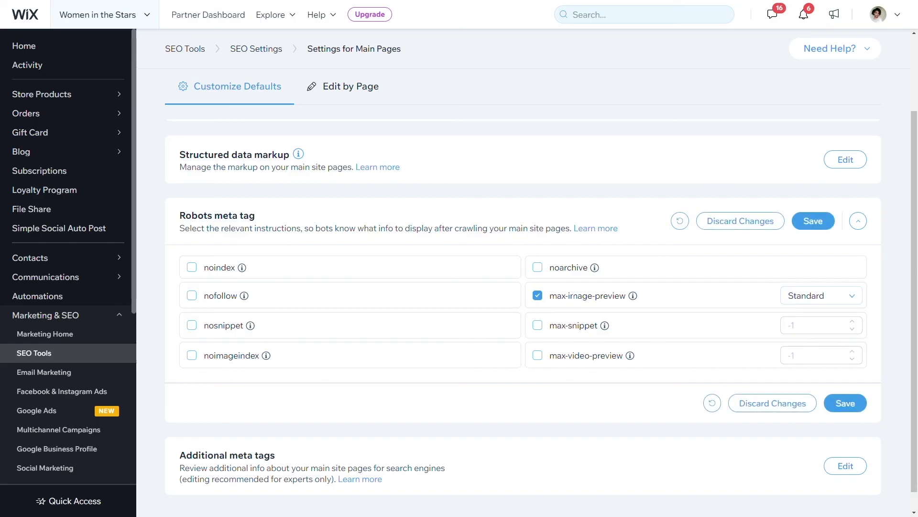
{"action": "left_click", "coordinate": [852, 296]}
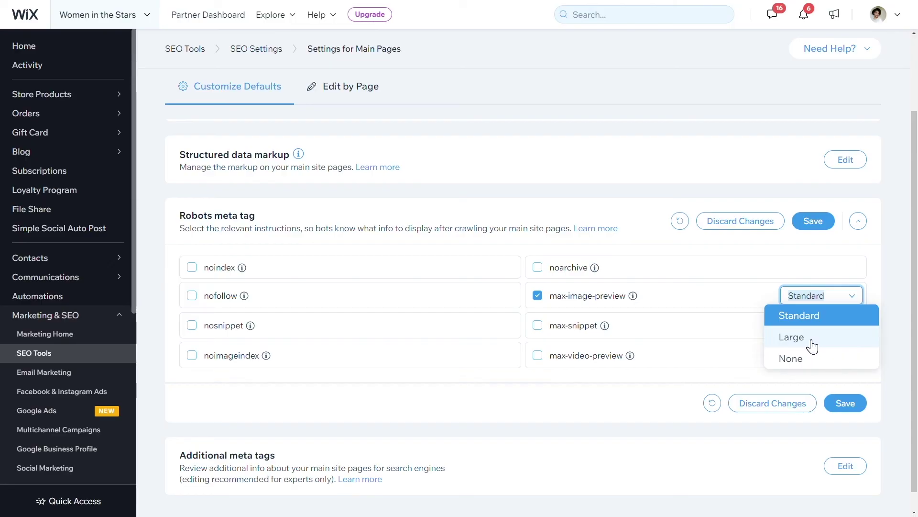
{"action": "left_click", "coordinate": [750, 341]}
{"action": "left_click", "coordinate": [537, 295]}
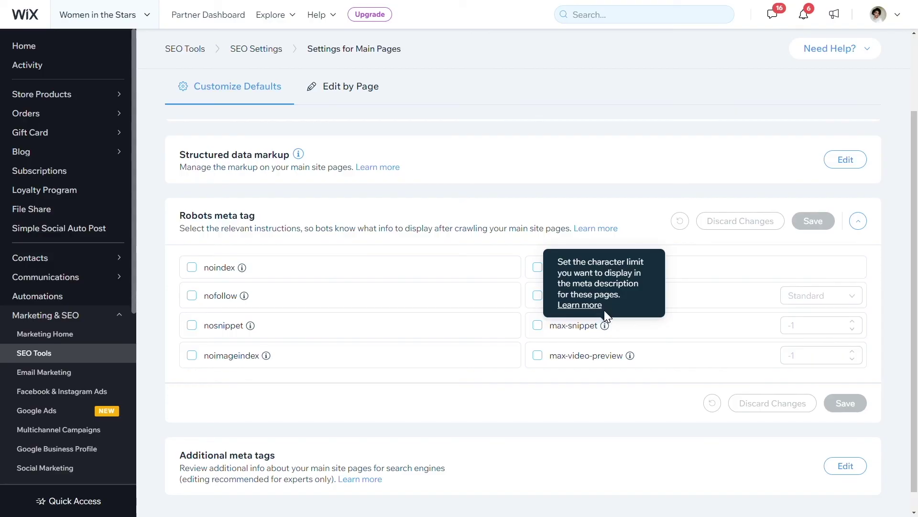
{"action": "mouse_move", "coordinate": [631, 358]}
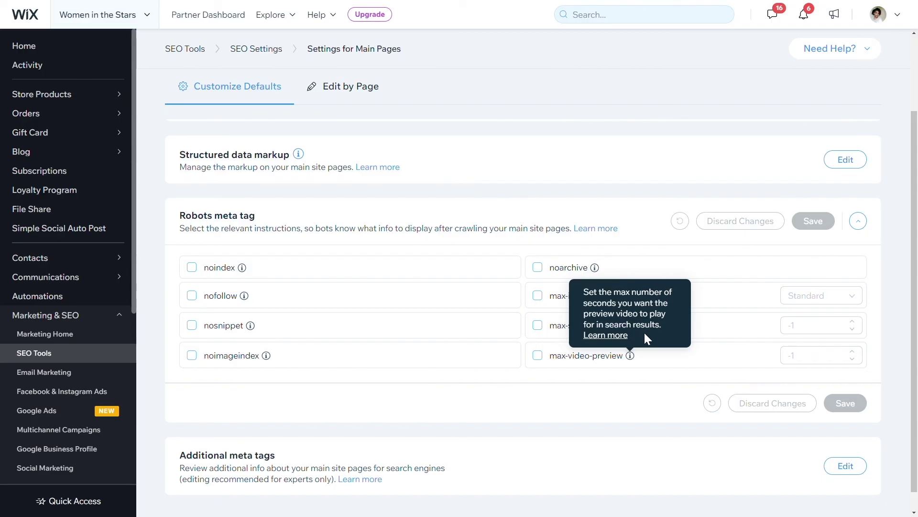
{"action": "scroll", "coordinate": [644, 399], "scroll_direction": "down", "scroll_amount": 1}
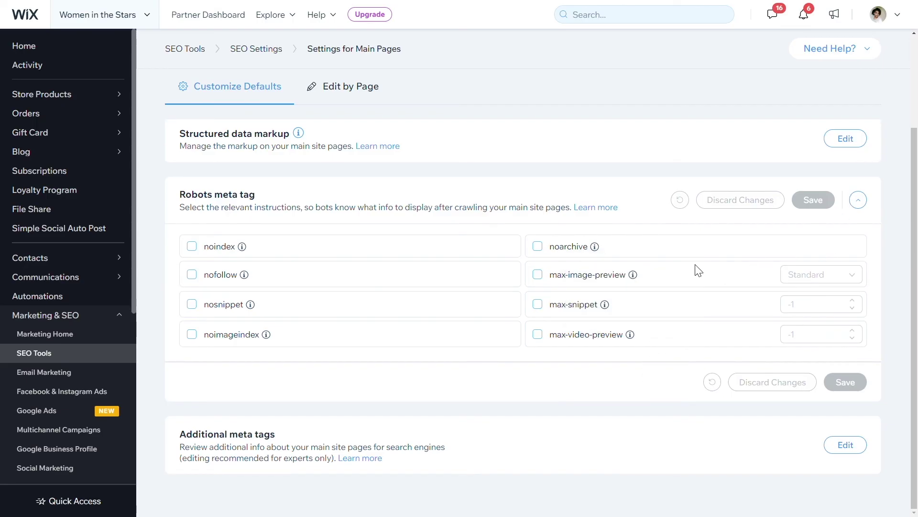
{"action": "left_click", "coordinate": [859, 201]}
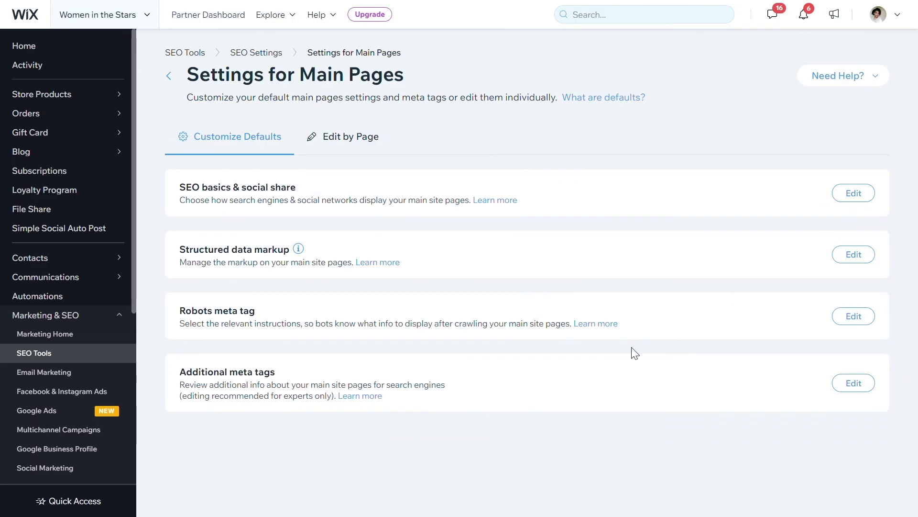
Review the default canonical, og:site_name, og:type website and og:url tags, then list pages individually
{"action": "left_click", "coordinate": [627, 385]}
{"action": "scroll", "coordinate": [433, 365], "scroll_direction": "down", "scroll_amount": 3}
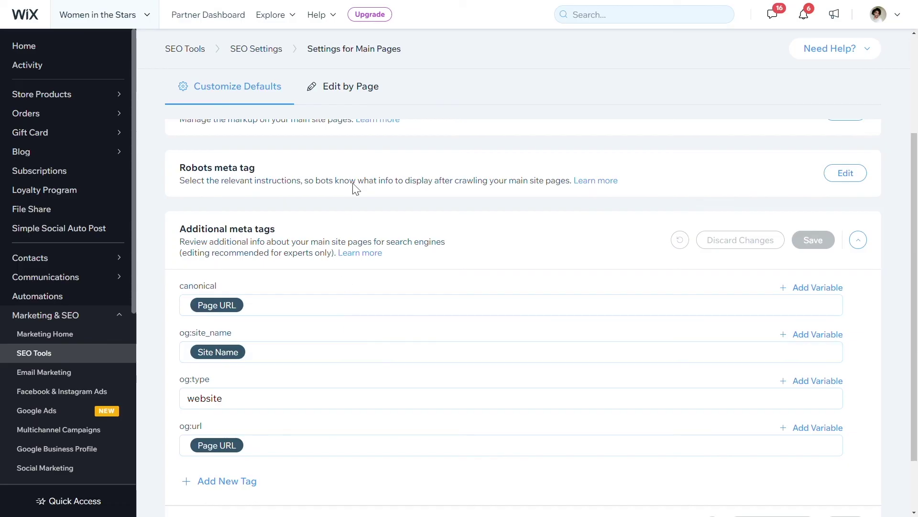
{"action": "left_click", "coordinate": [358, 94]}
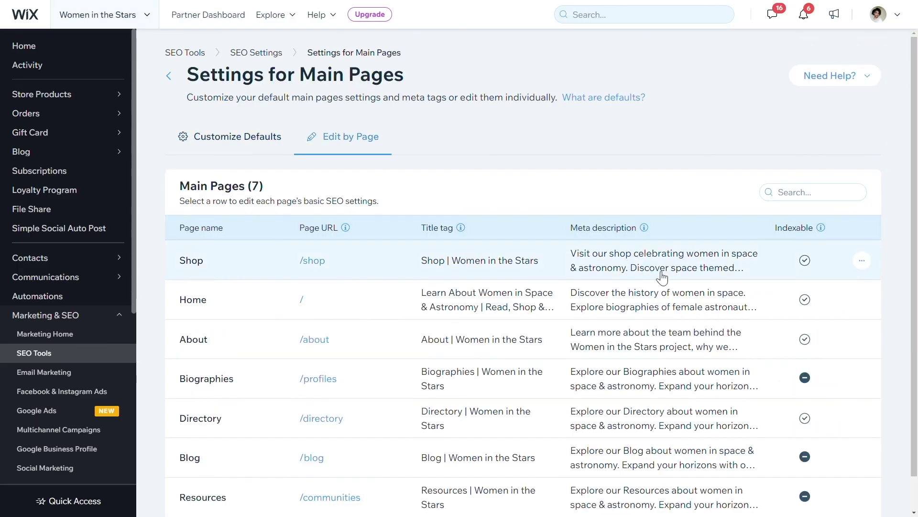
Inspect the Shop page's advanced additional tags and canonical editor without changes, then return to the defaults
{"action": "left_click", "coordinate": [860, 260]}
{"action": "left_click", "coordinate": [812, 253]}
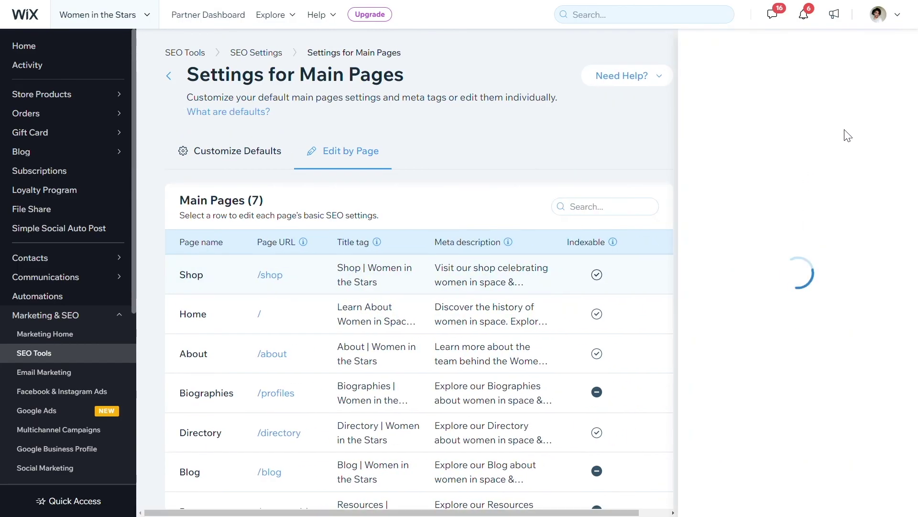
{"action": "left_click", "coordinate": [892, 100]}
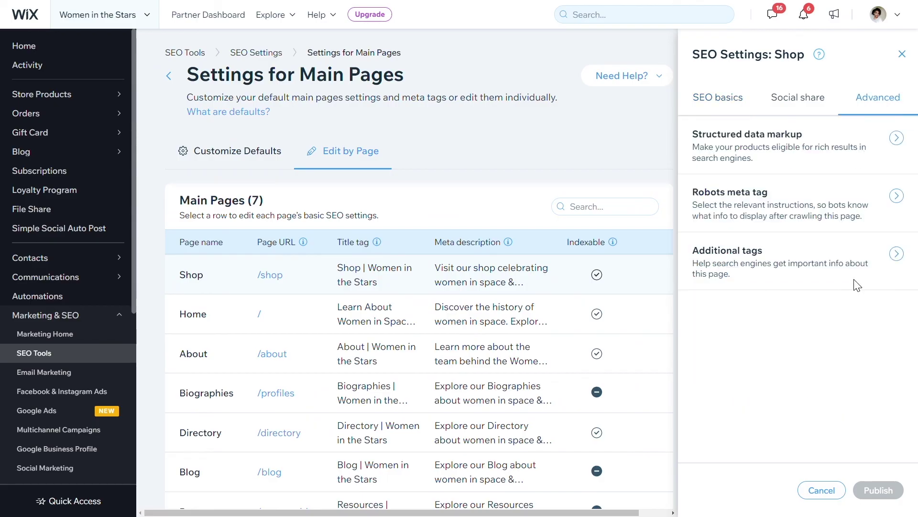
{"action": "left_click", "coordinate": [897, 254]}
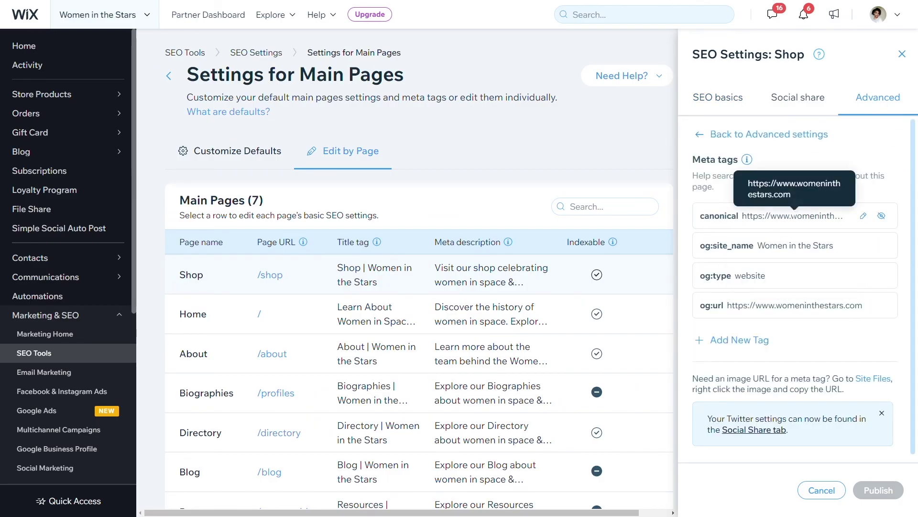
{"action": "left_click", "coordinate": [863, 215]}
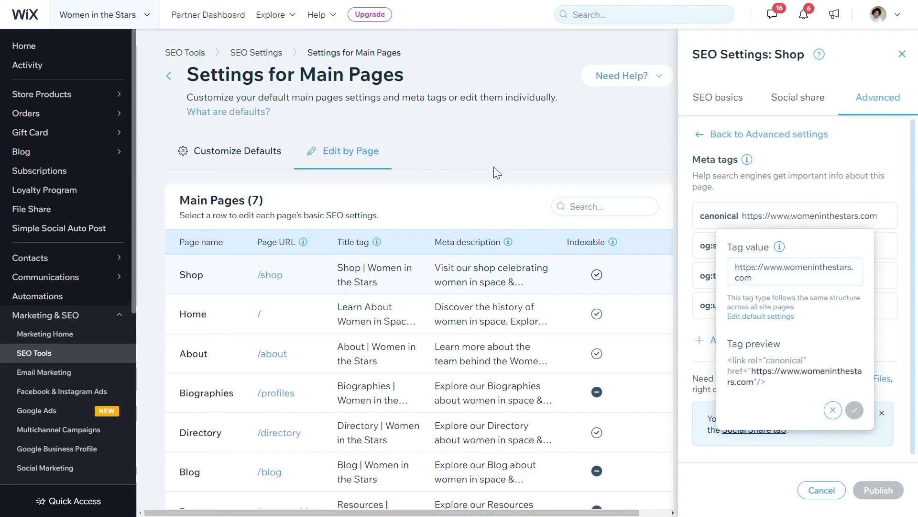
{"action": "left_click", "coordinate": [388, 155]}
{"action": "left_click", "coordinate": [246, 158]}
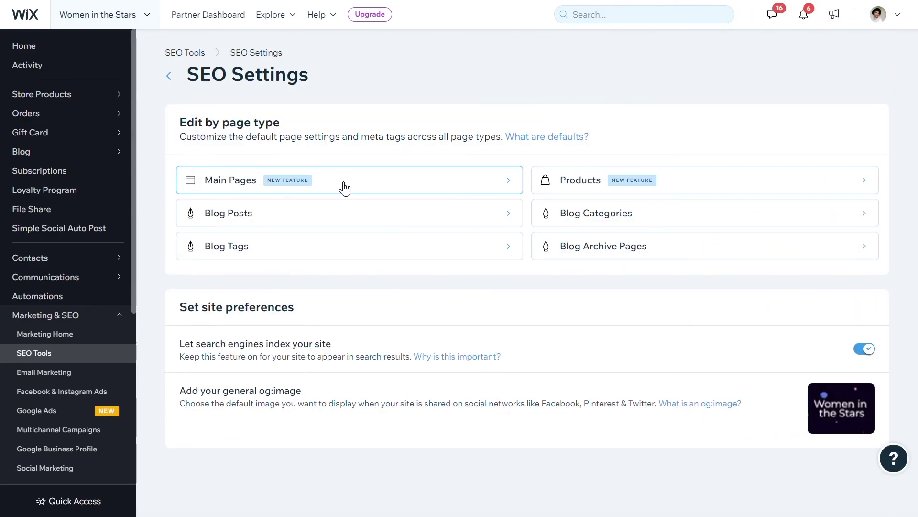
{"action": "left_click", "coordinate": [340, 189]}
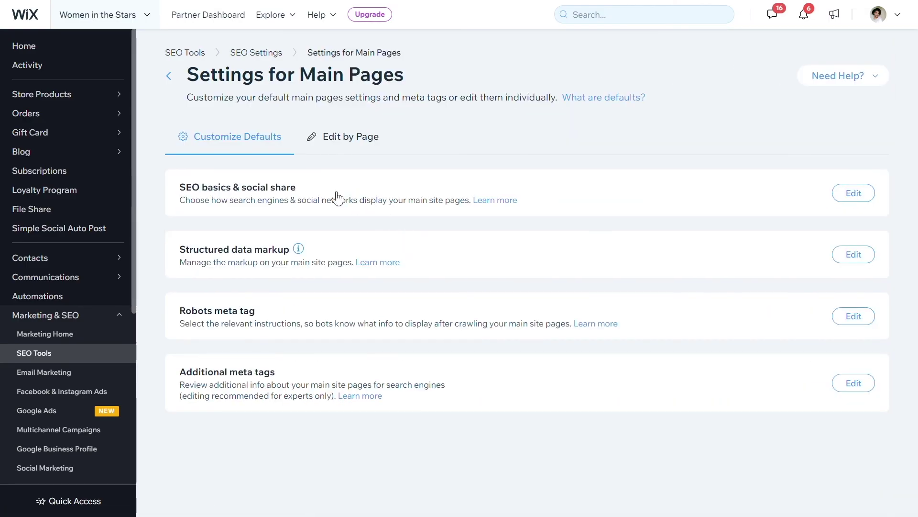